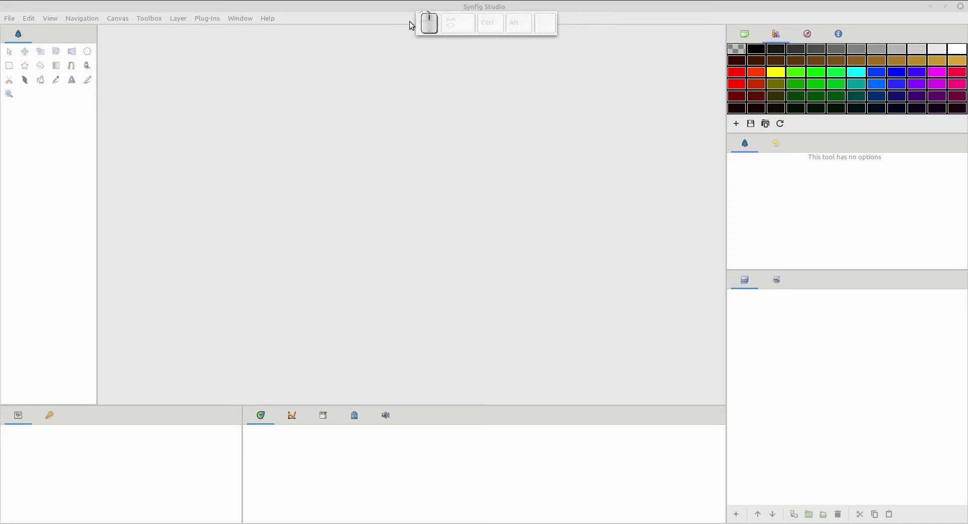
- Check the program's version number in its About information and close it
click(267, 18)
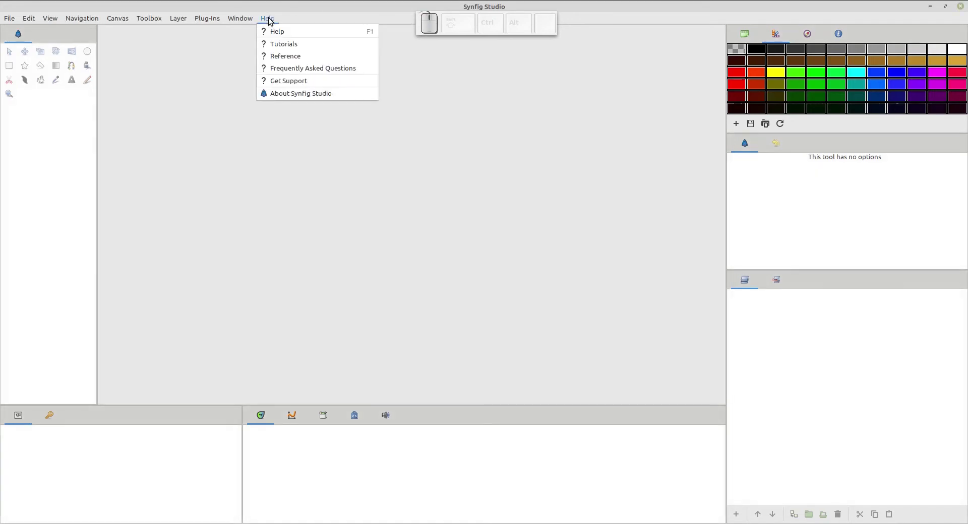
click(299, 95)
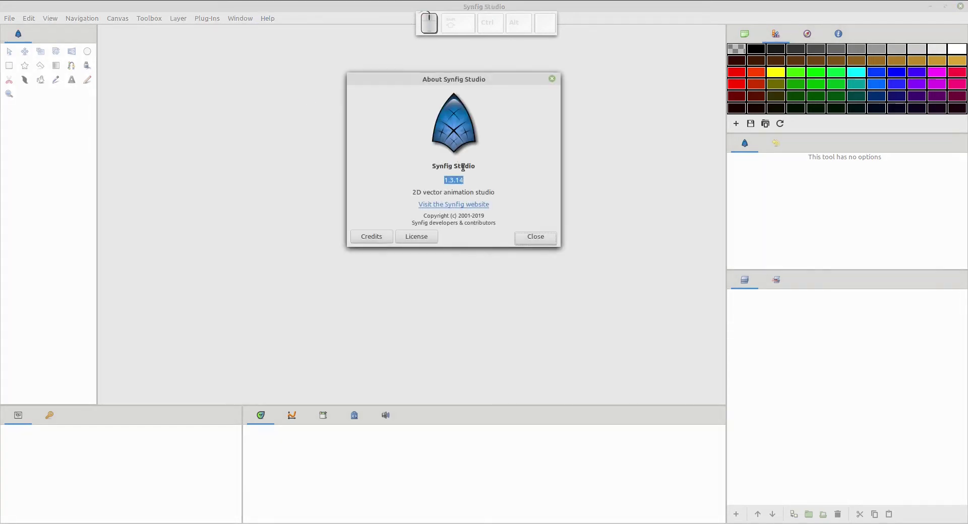
drag(443, 180, 467, 181)
click(544, 237)
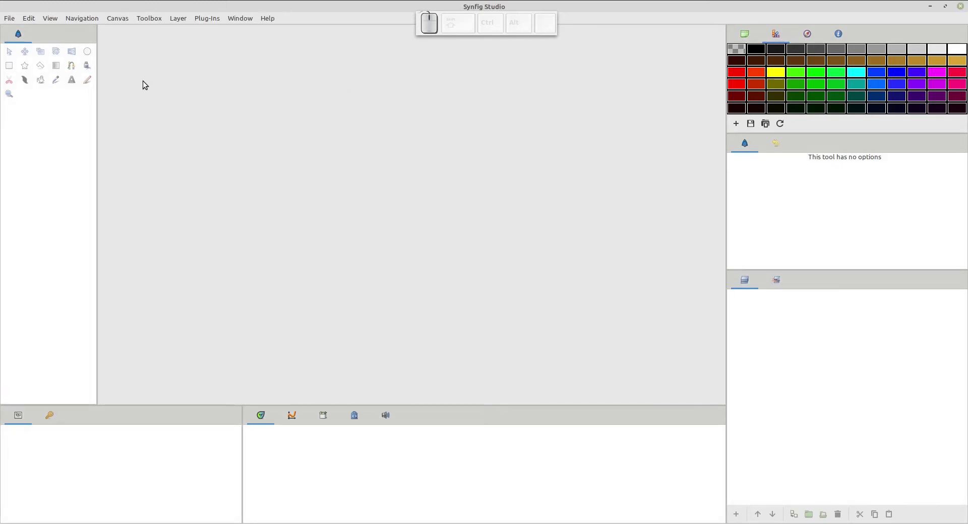
- Create a new animation document and fit its canvas to the view
click(9, 18)
click(11, 32)
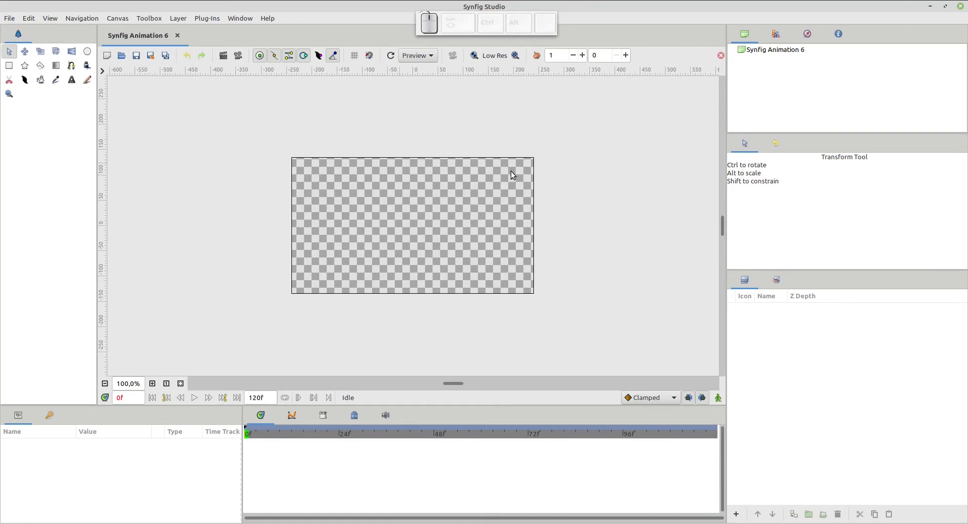
click(180, 384)
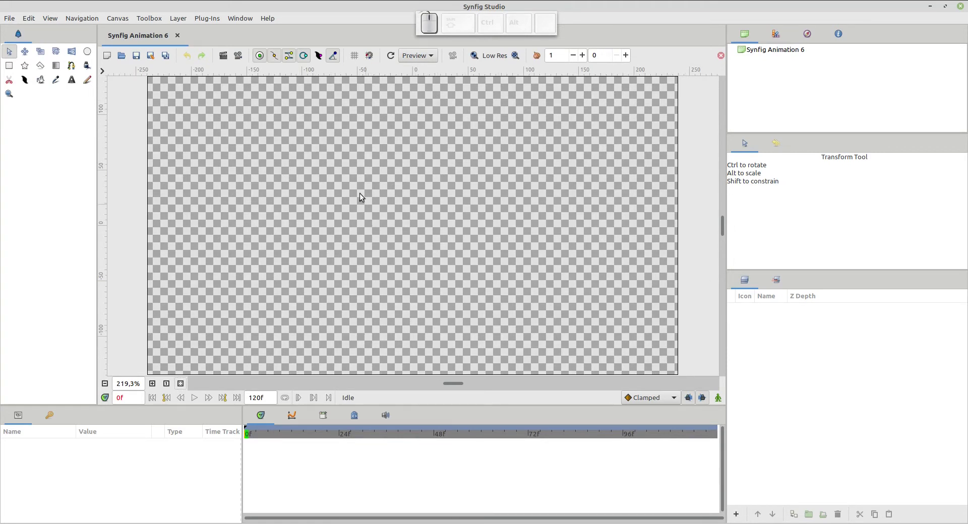
- Add a Solid Color geometry layer to the empty canvas
right_click(326, 185)
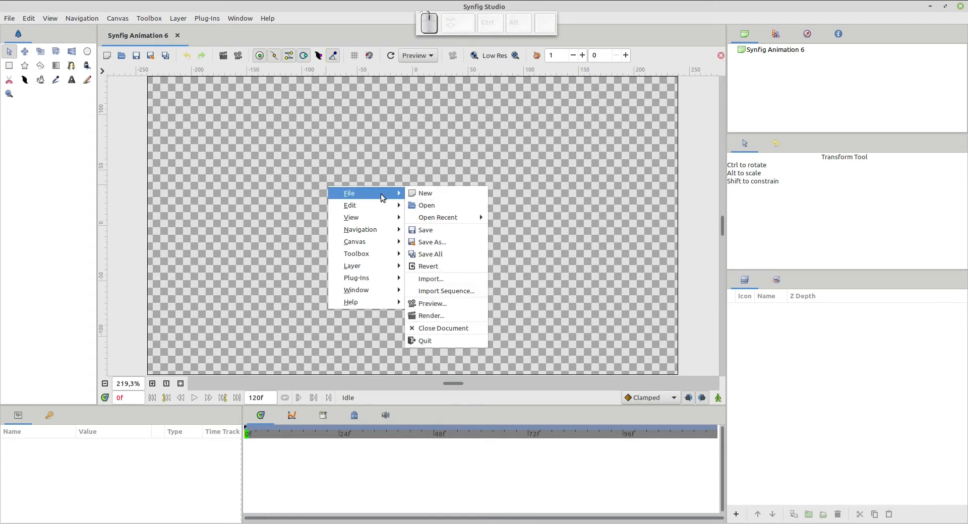
mouse_move(378, 271)
mouse_move(432, 264)
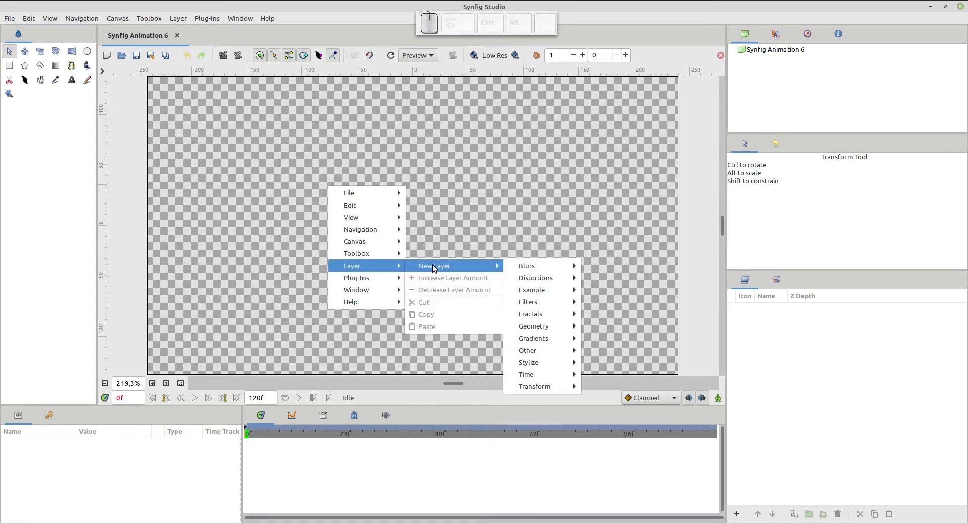
mouse_move(540, 330)
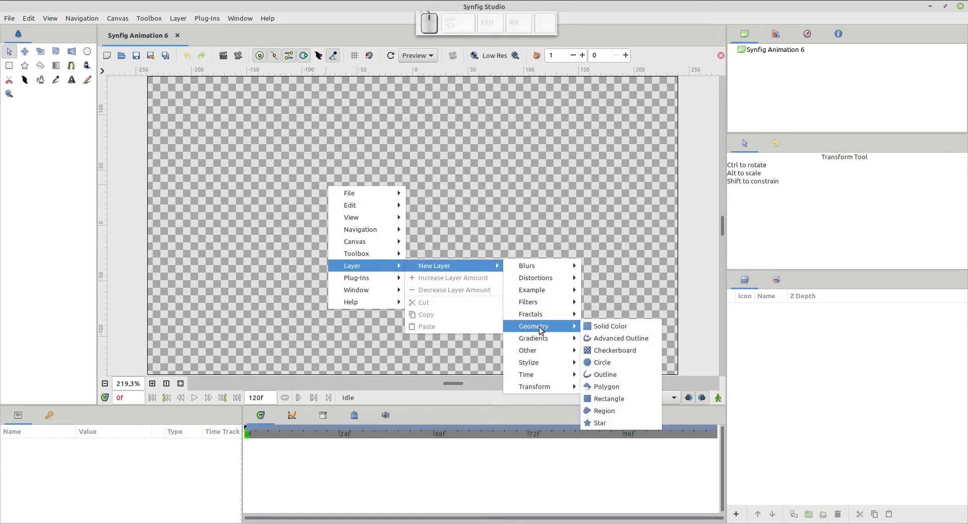
click(609, 324)
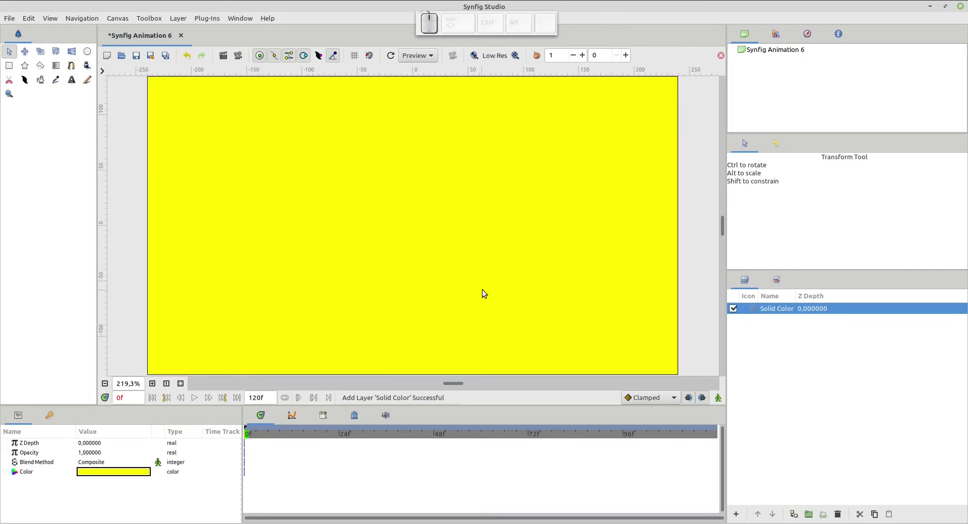
- Apply the current black fill colour to the Solid Color layer, with the colour palette shown
click(777, 39)
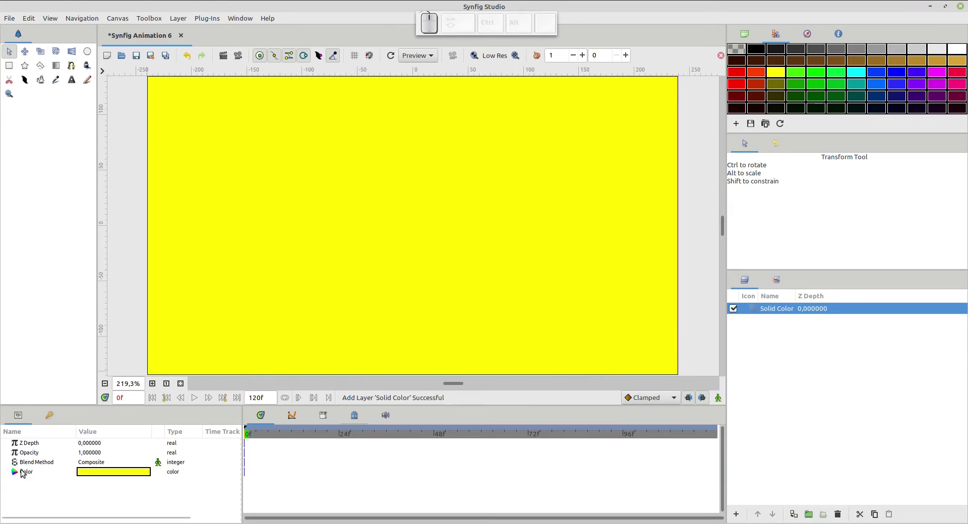
right_click(110, 472)
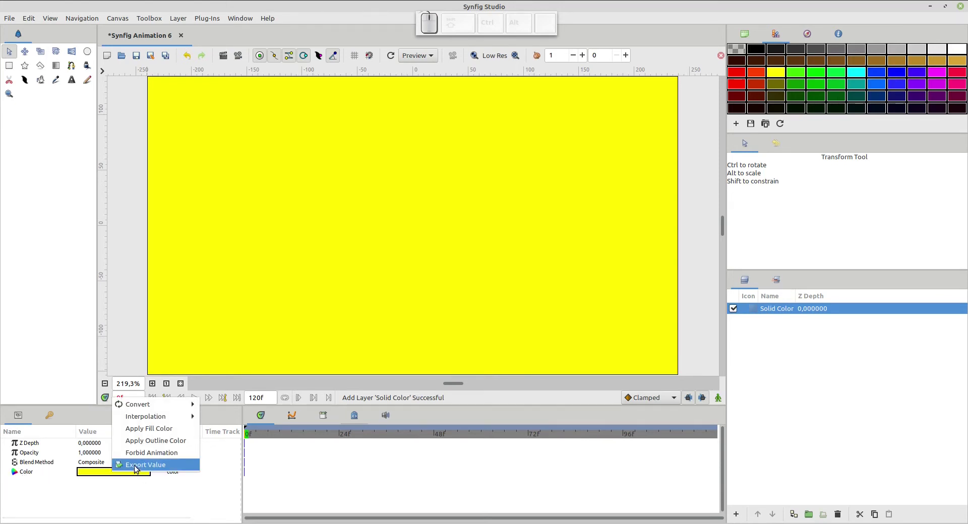
click(133, 429)
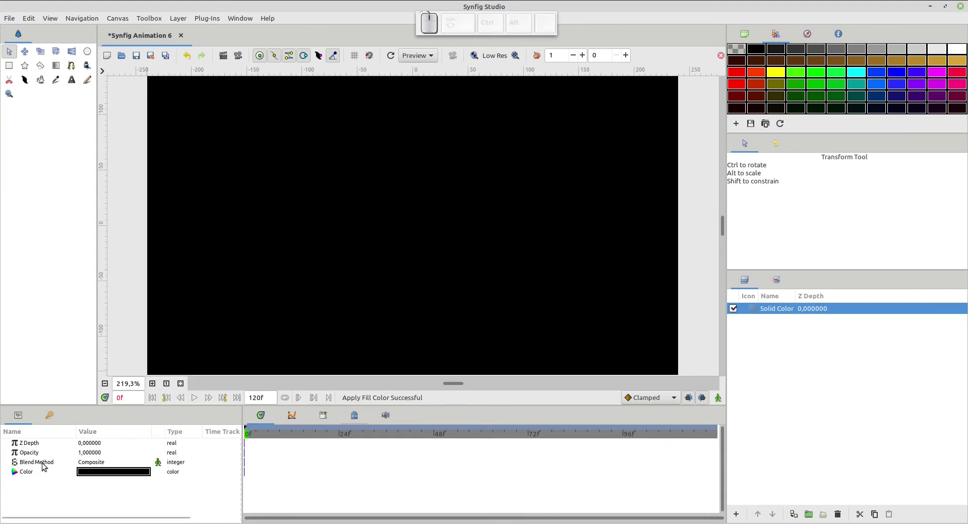
- Set the Solid Color layer's blend method to Behind
click(110, 464)
click(109, 464)
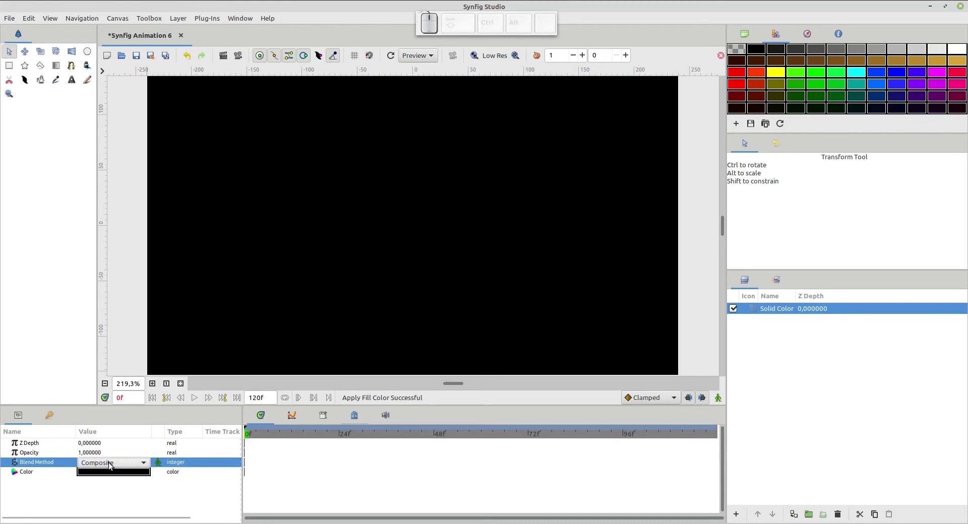
click(109, 464)
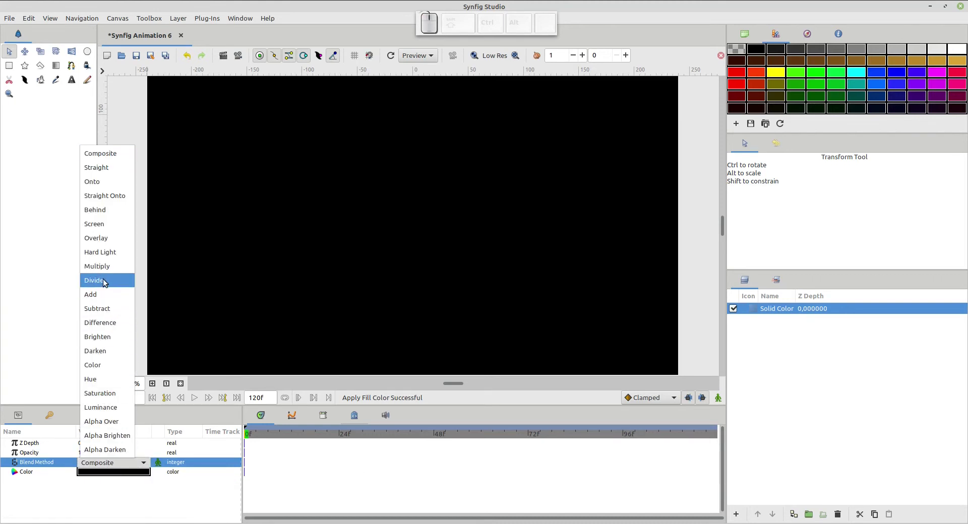
click(104, 209)
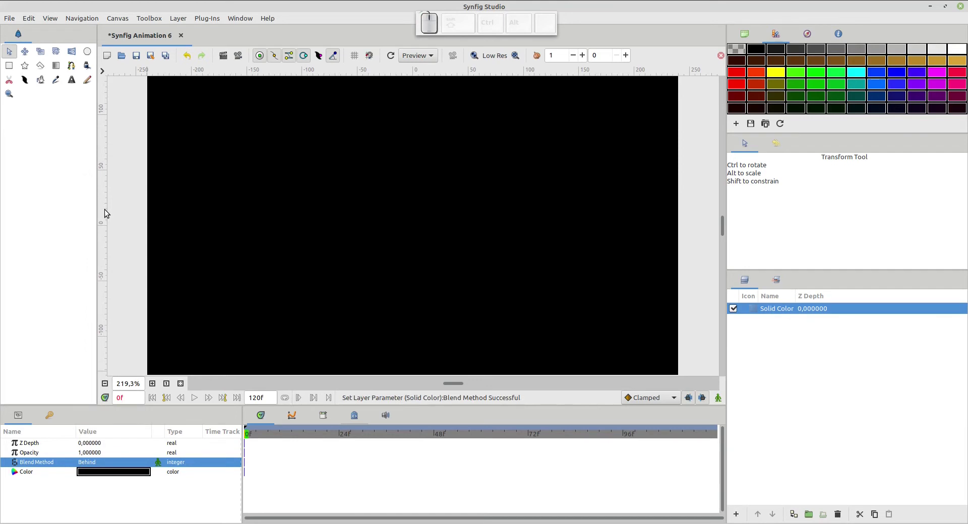
click(384, 233)
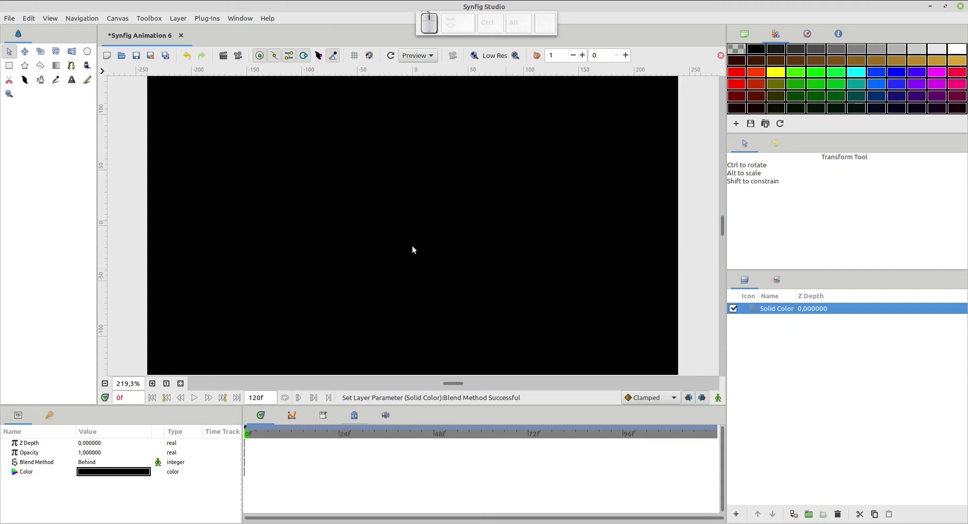
- Draw a yellow filled circle with a radius of about 28 px near the canvas centre
click(779, 76)
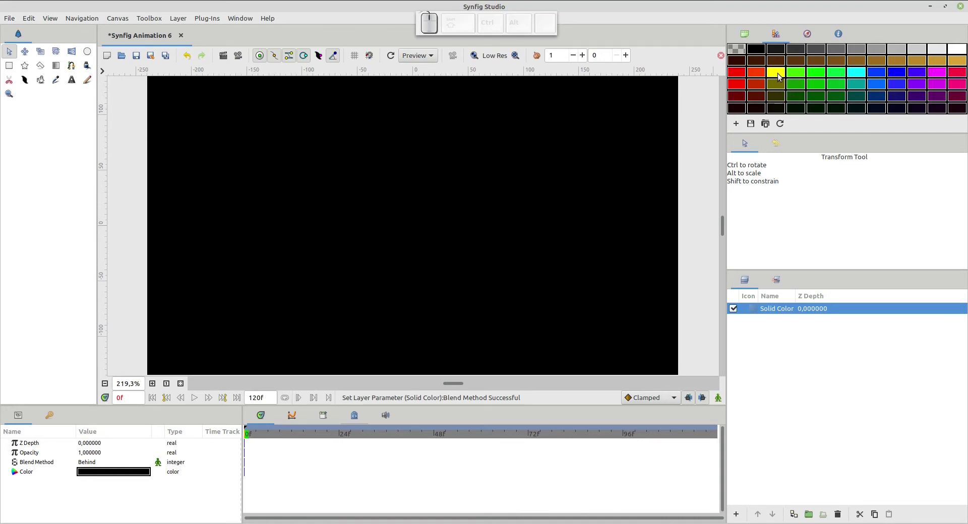
click(87, 53)
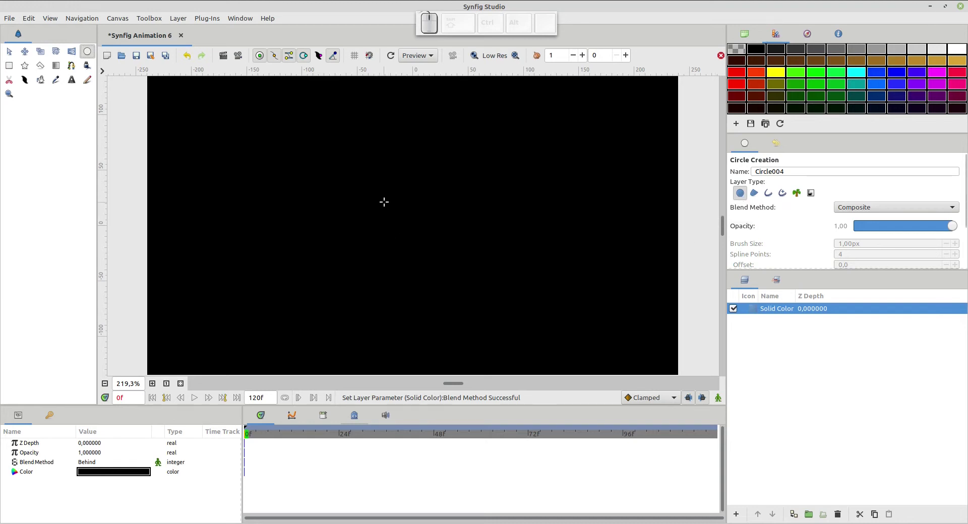
drag(384, 202, 415, 253)
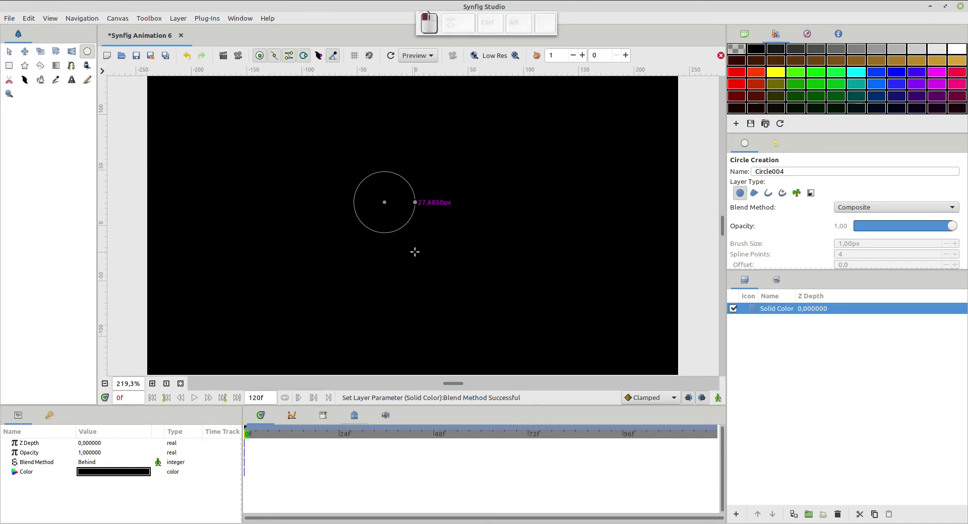
drag(414, 252, 415, 252)
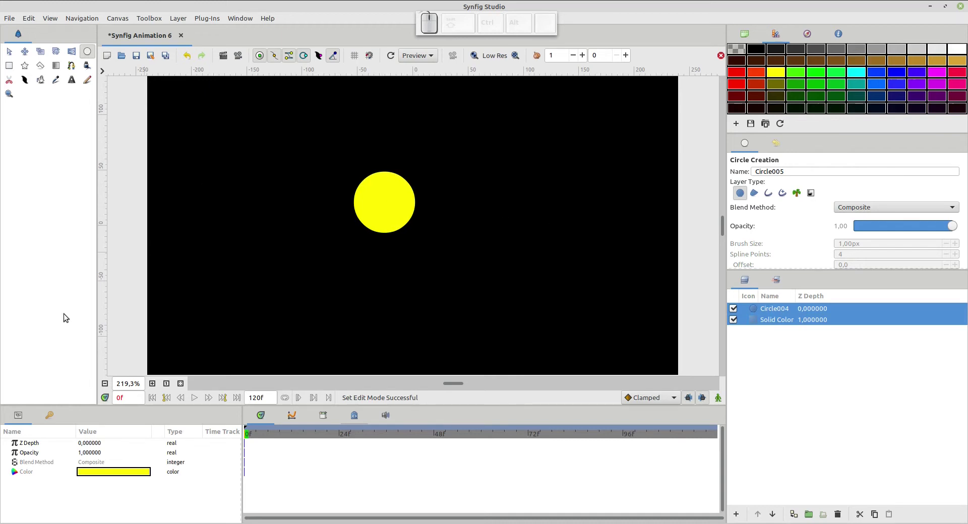
- Shrink the yellow circle and set its radius to exactly 15 px
click(747, 309)
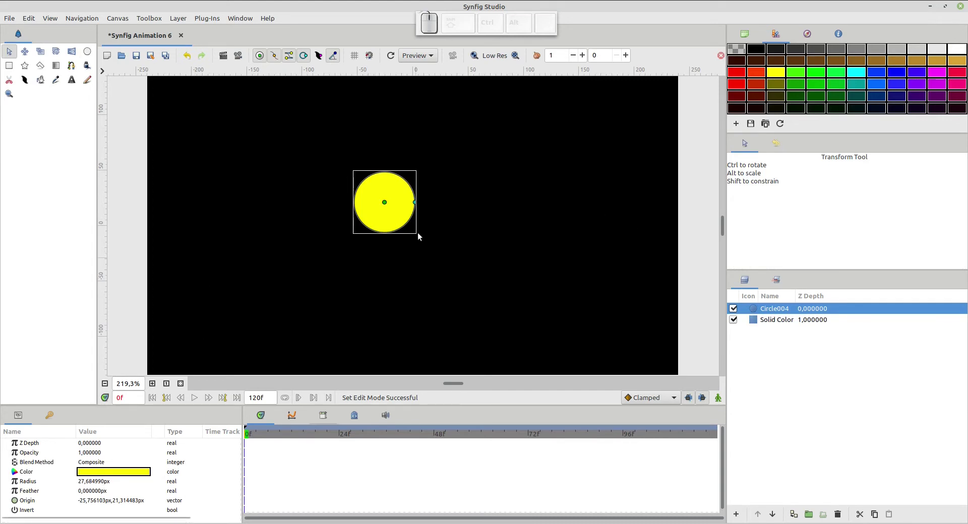
mouse_move(415, 204)
mouse_down()
mouse_move(447, 212)
mouse_move(402, 203)
mouse_up()
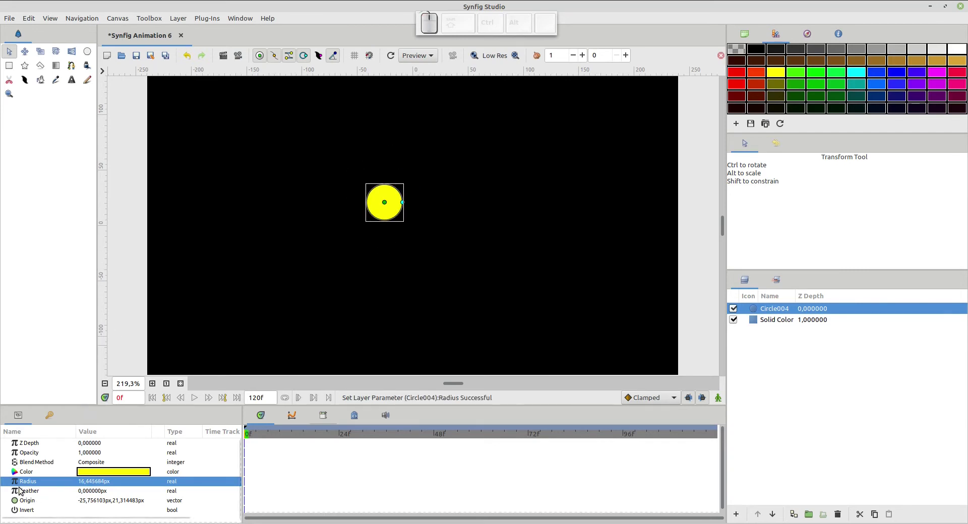
click(93, 483)
drag(93, 483, 76, 484)
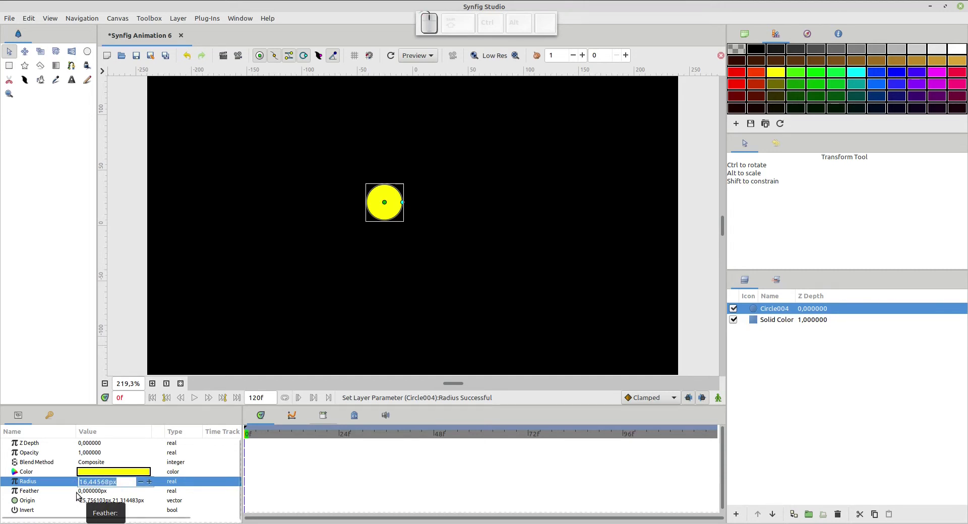
text(15)
key(Return)
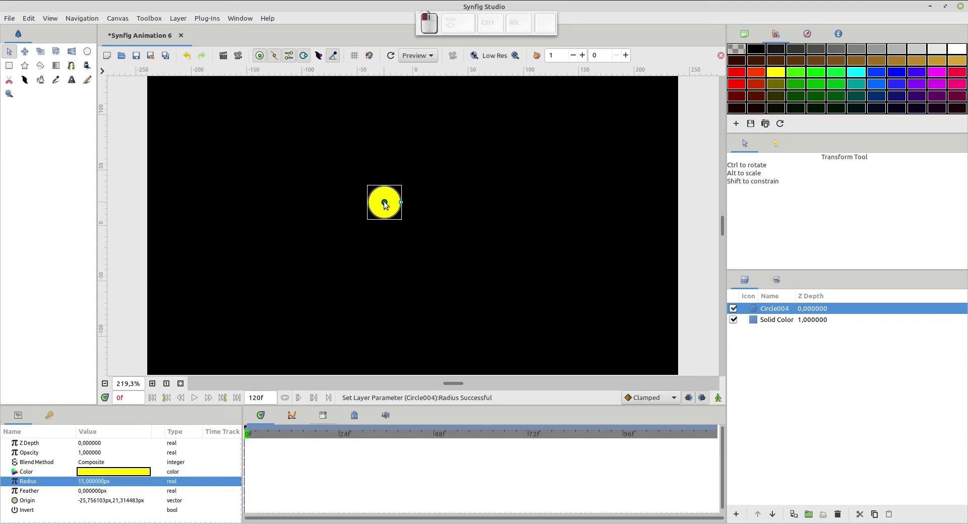
- Move the yellow circle freehand close to the canvas centre, to an origin of about -4.5, -0.8 px
drag(385, 202, 415, 89)
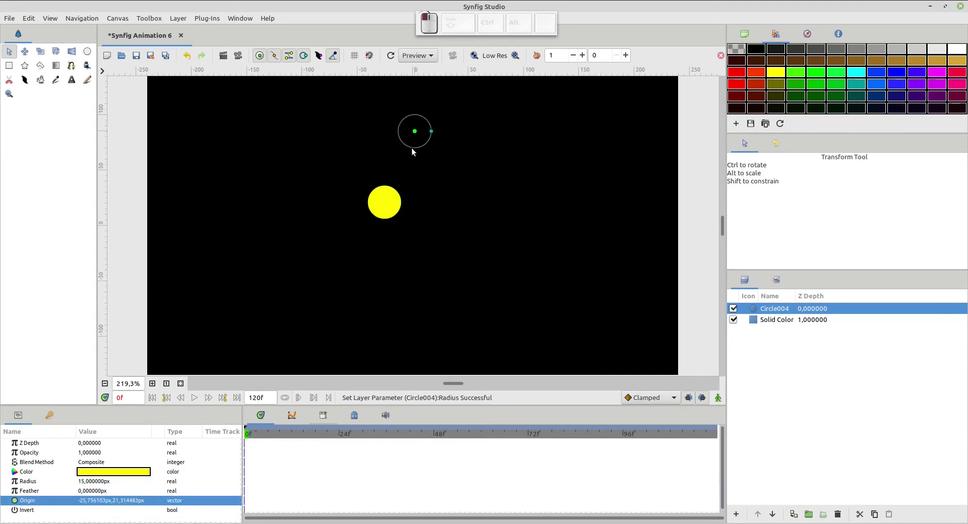
drag(412, 148, 408, 235)
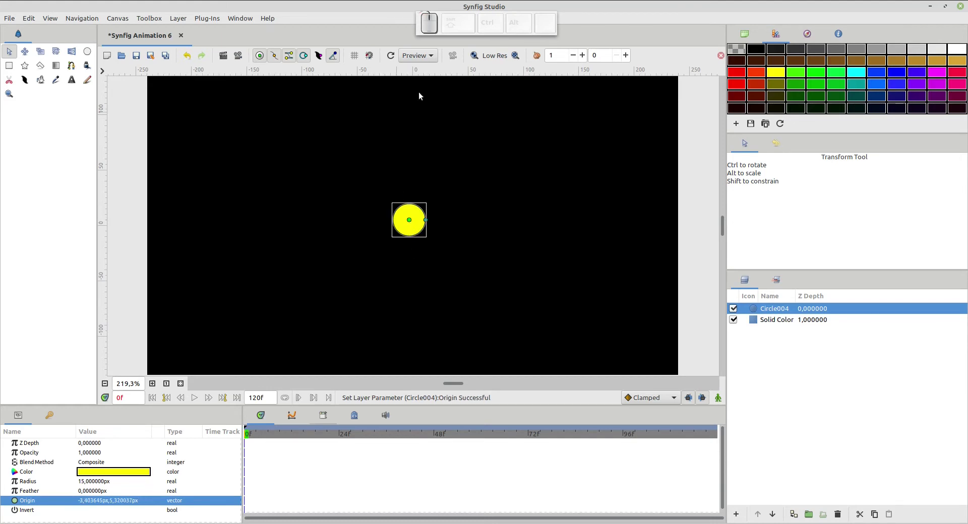
mouse_move(410, 220)
mouse_down()
mouse_move(413, 107)
mouse_move(408, 227)
mouse_up()
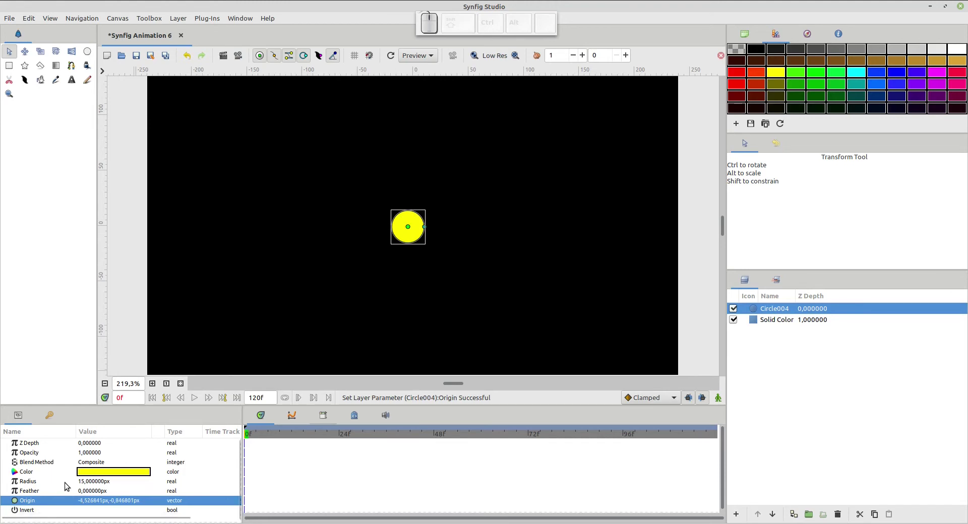
- Set the circle's origin to 0, 0 px so it sits exactly at the canvas centre, and deselect it
click(85, 504)
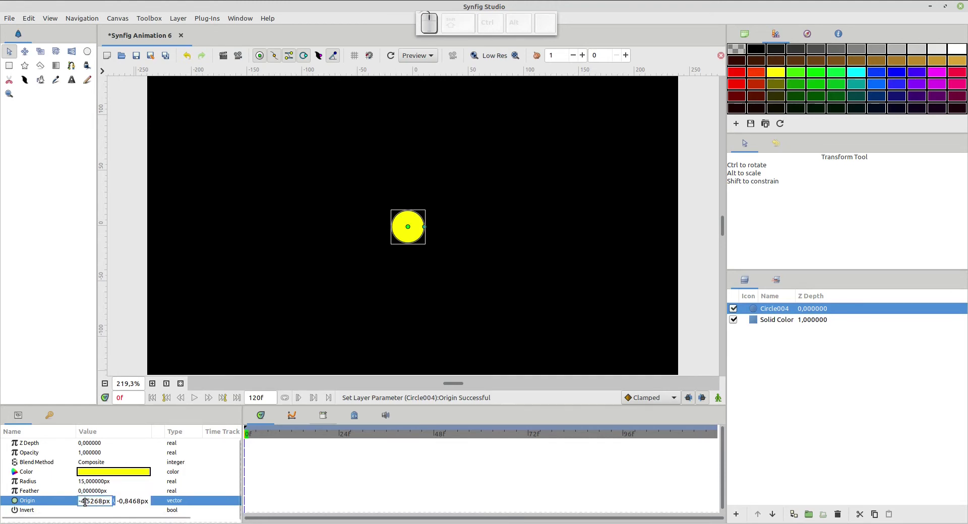
text(0)
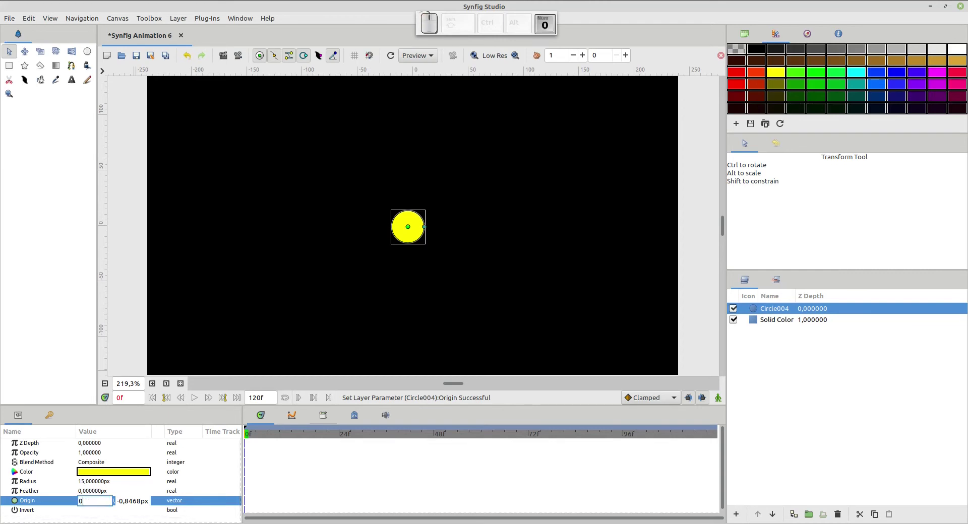
key(Tab)
text(0)
key(Return)
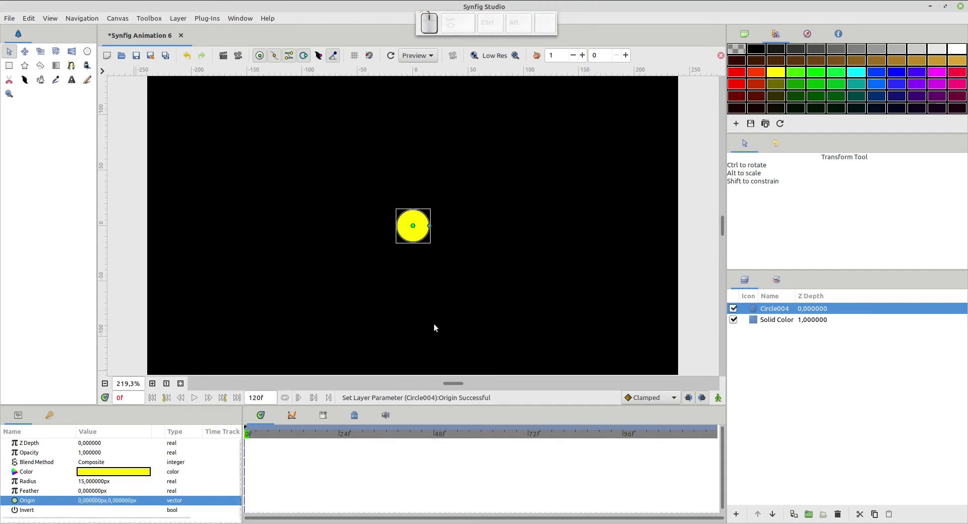
click(388, 196)
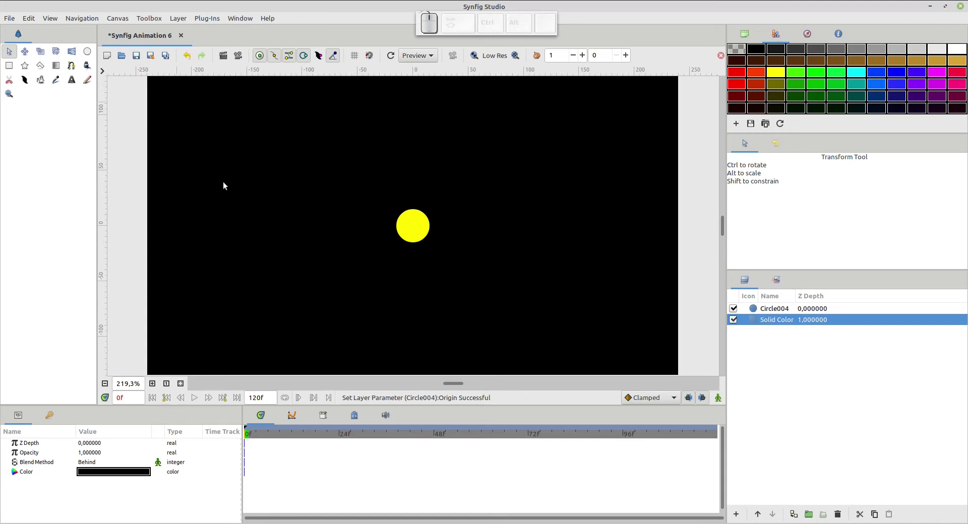
- Draw a tall, filled yellow rectangle about 15 by 126 px to the left of the circle and select its layer
click(11, 69)
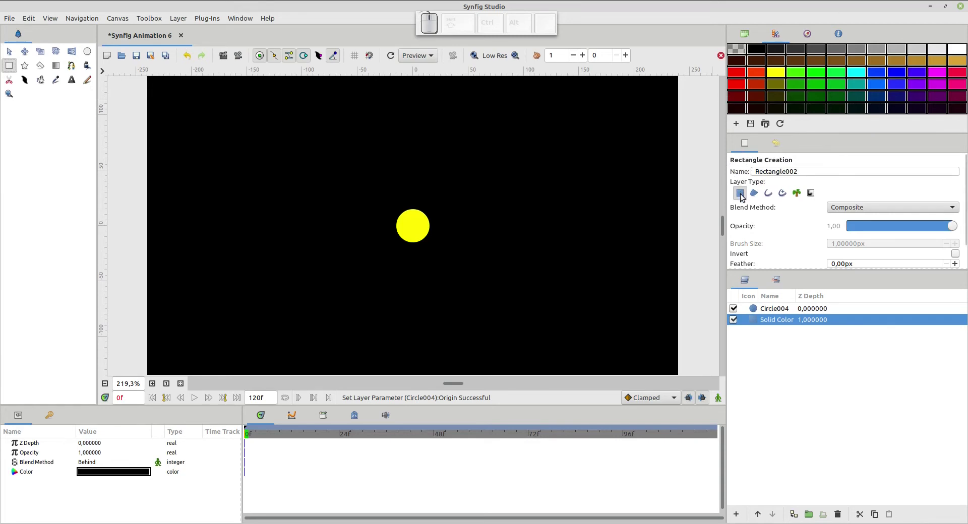
click(739, 194)
drag(259, 134, 275, 275)
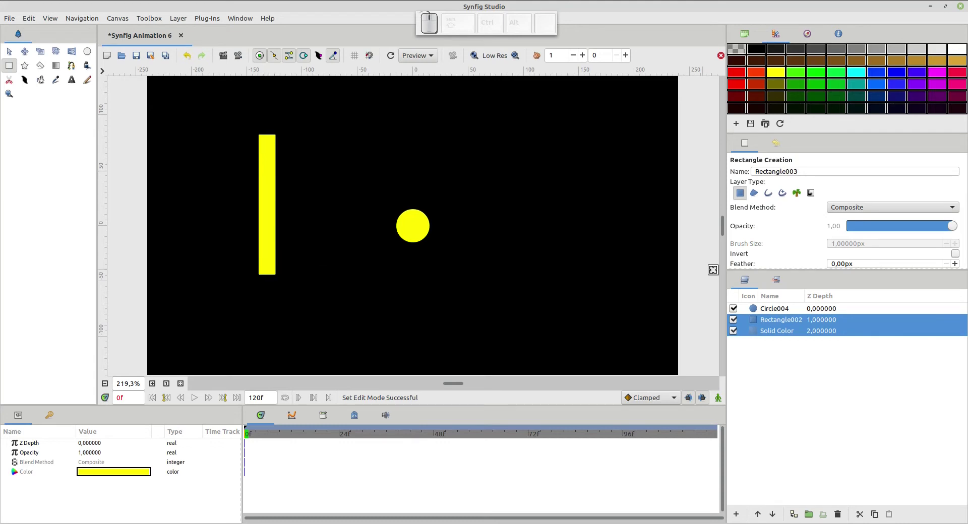
click(745, 322)
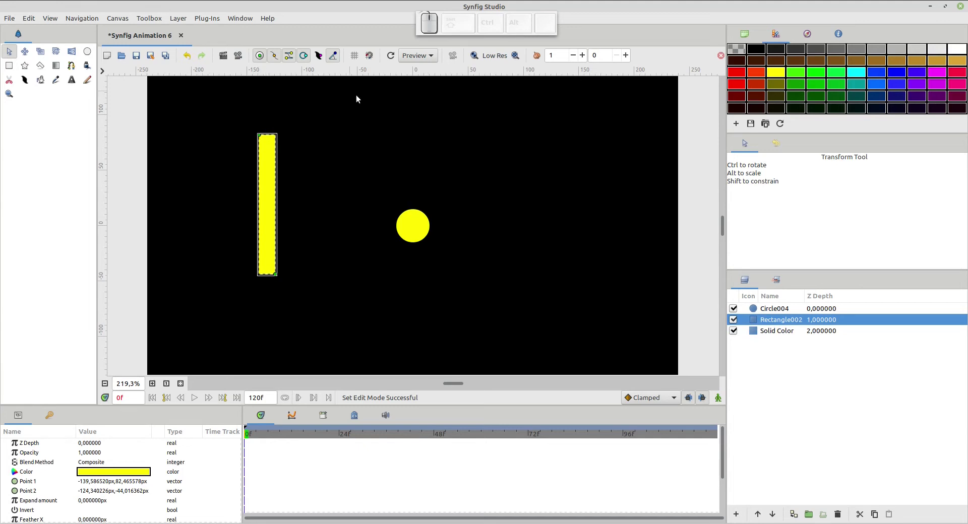
- Switch the workspace layout to Compositing
click(241, 19)
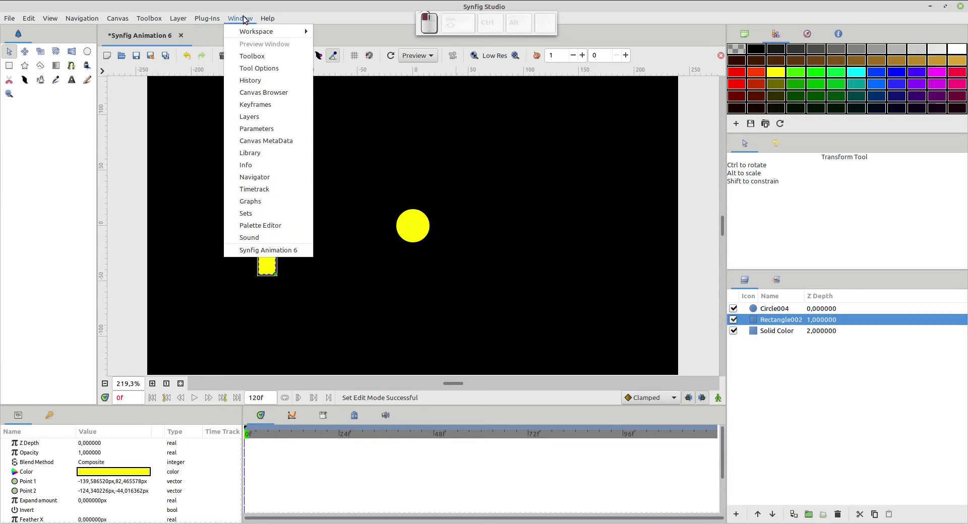
mouse_move(297, 32)
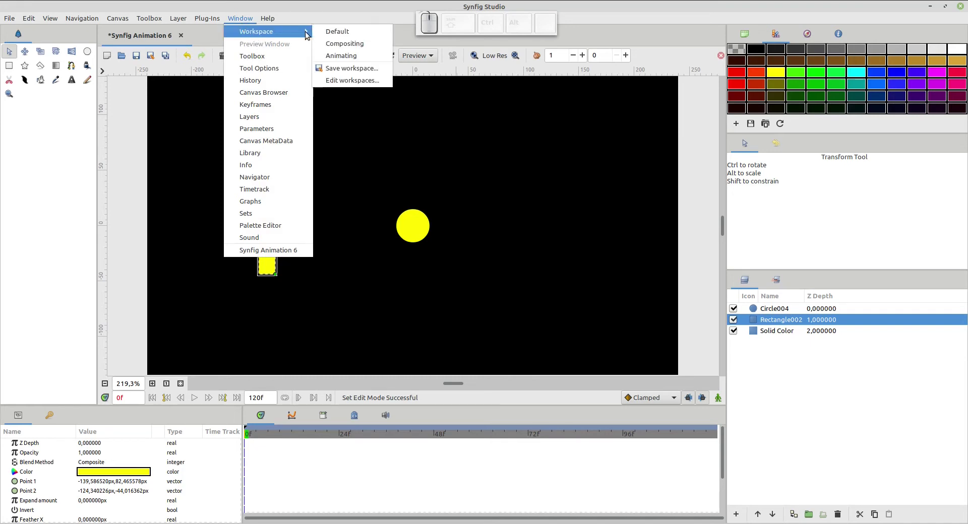
click(337, 44)
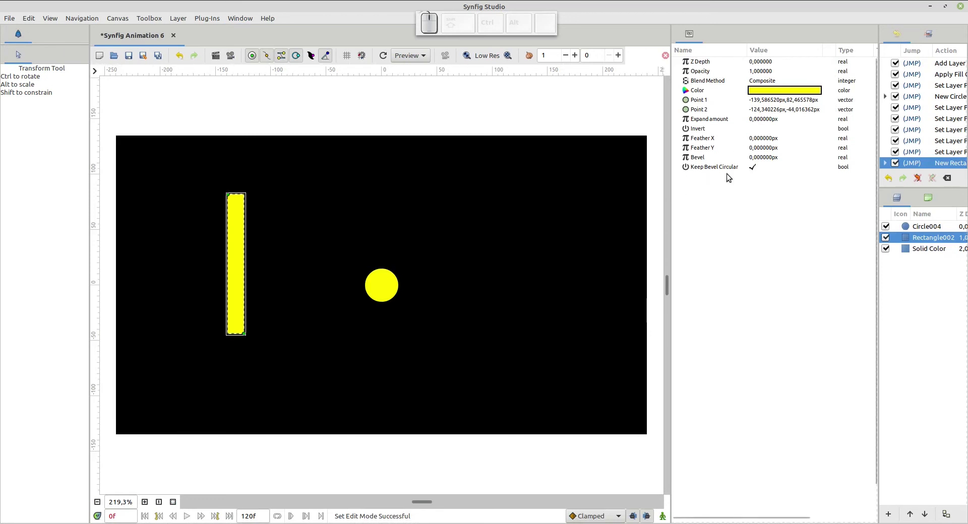
- Move the rectangle's first corner point freehand to about -136.1, 85 px
click(697, 110)
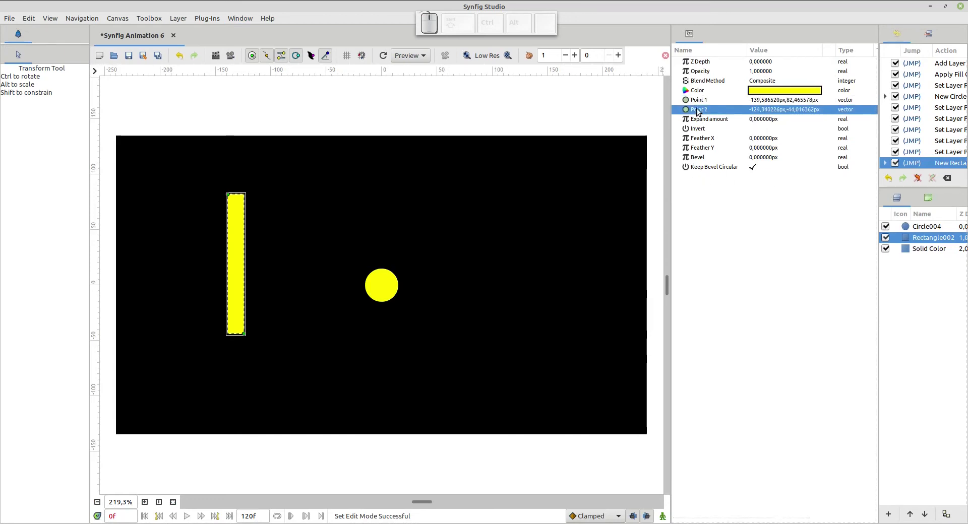
click(698, 100)
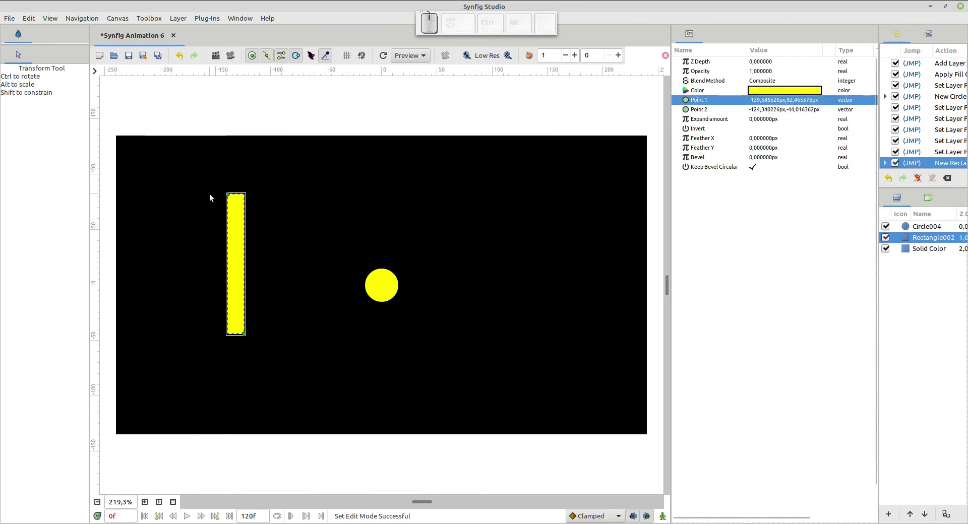
drag(228, 206, 233, 191)
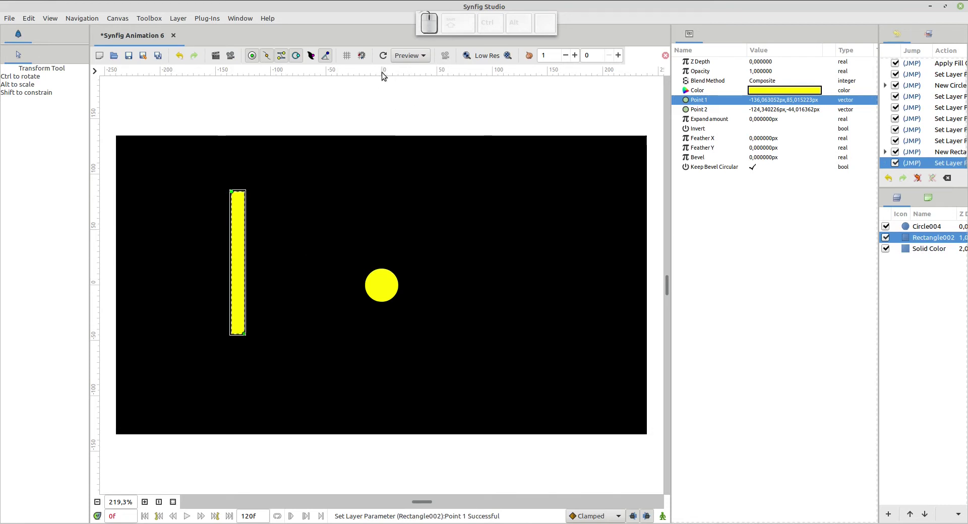
- Set the rectangle's Point 1 to -1, 60 px
click(764, 103)
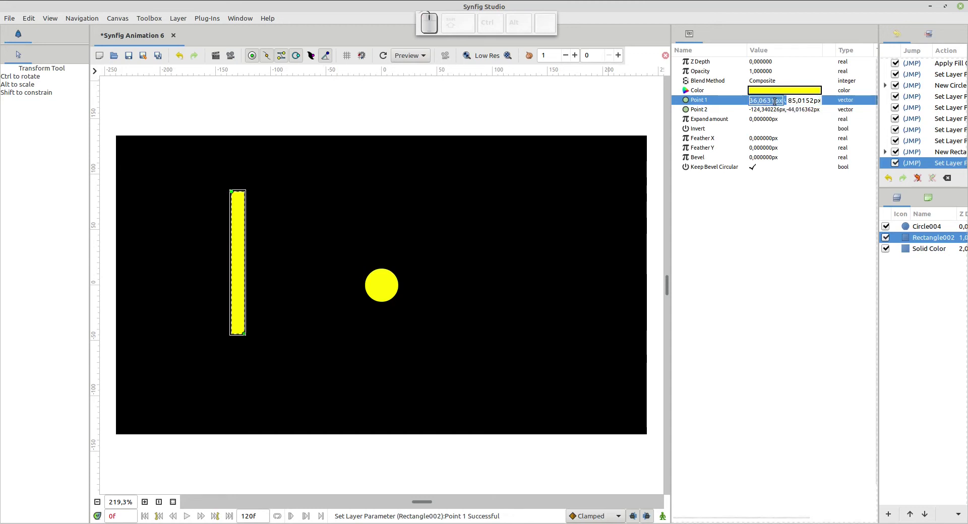
text(-1)
key(Tab)
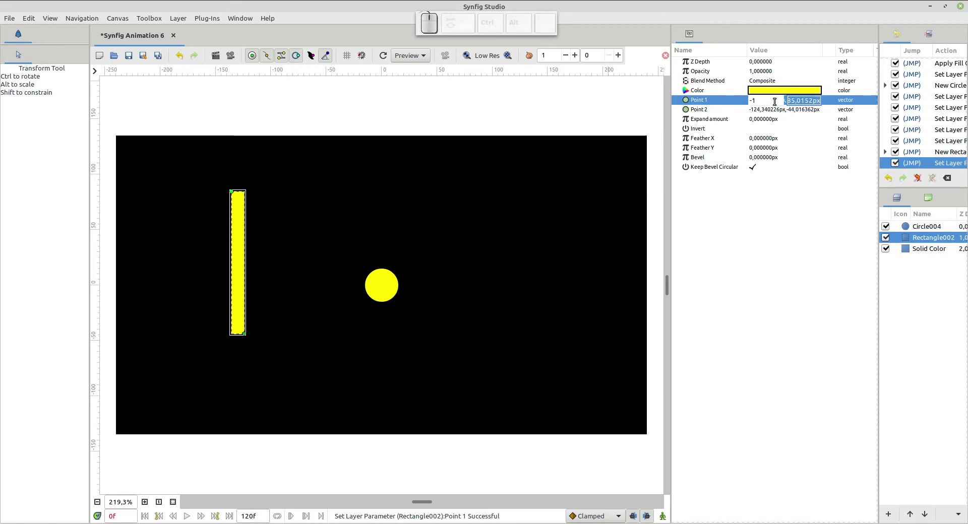
text(60)
key(Return)
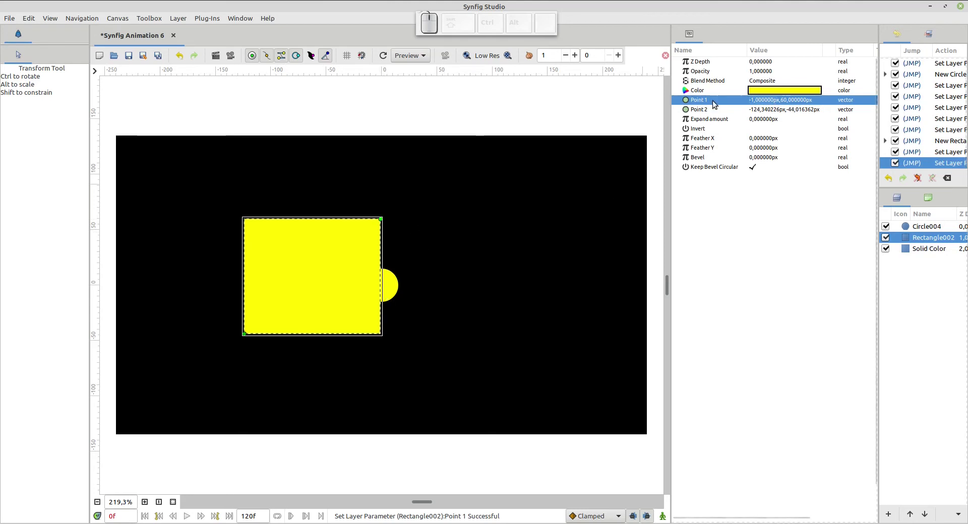
- Set the rectangle's Point 2 to 1, -60 px to make it a thin vertical bar centred on the canvas
click(700, 111)
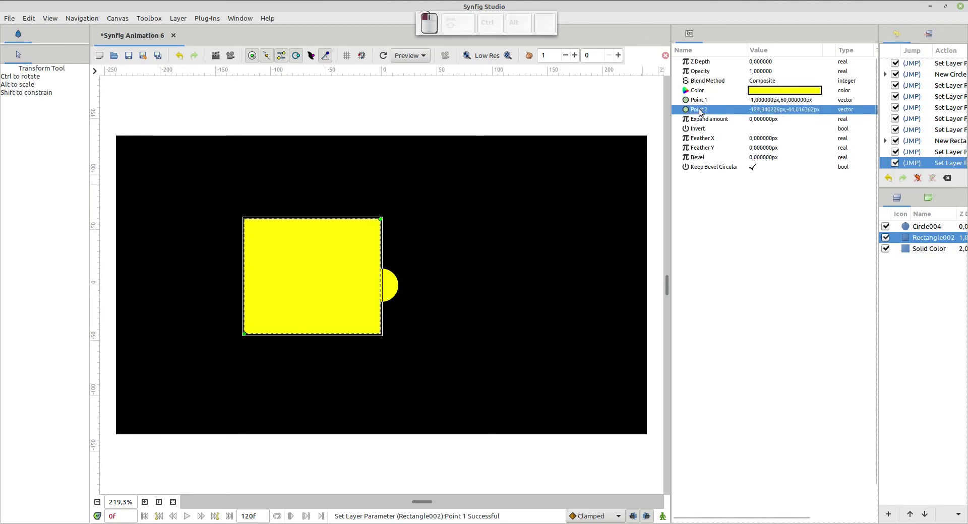
click(758, 112)
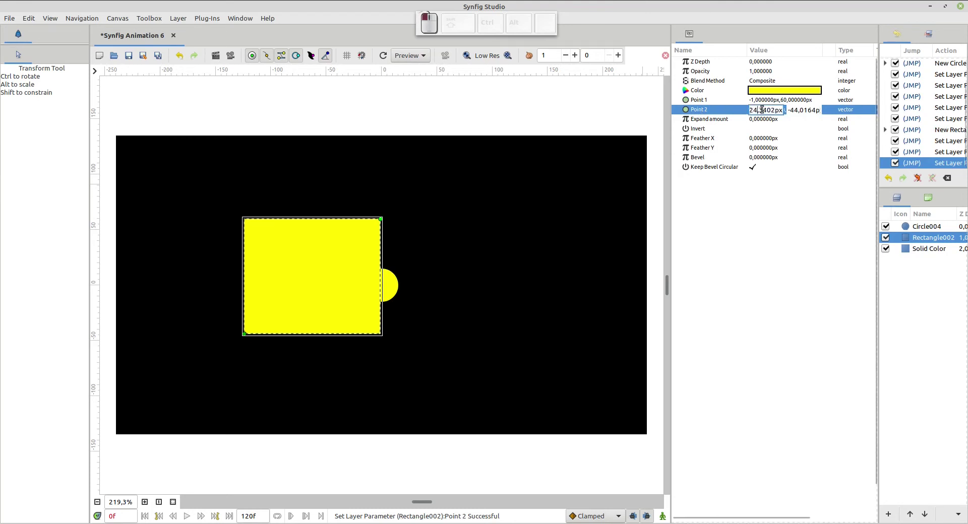
double_click(768, 109)
text(+1)
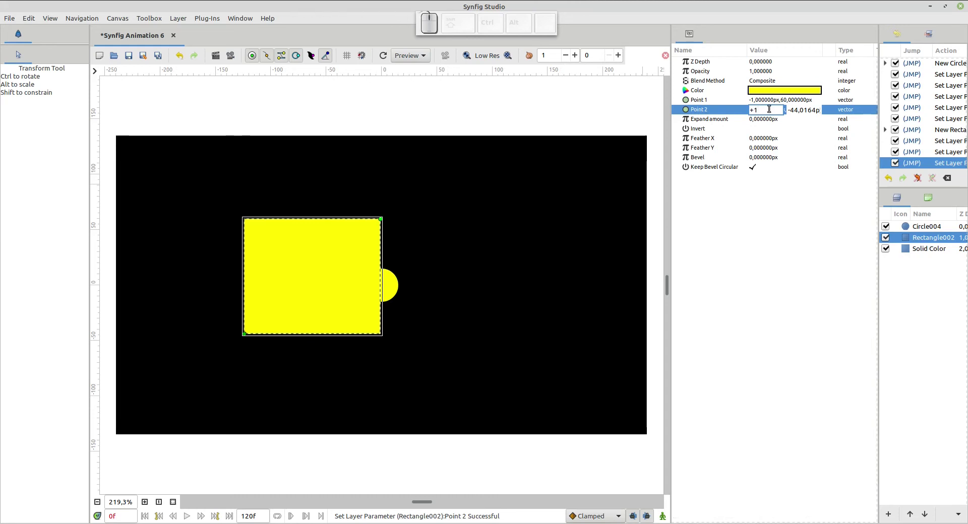
key(Tab)
click(792, 109)
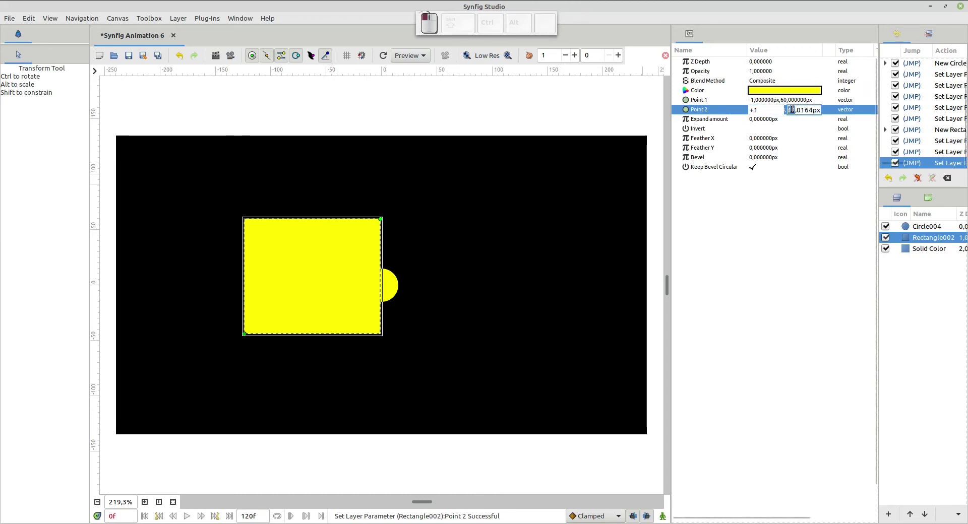
text(-60)
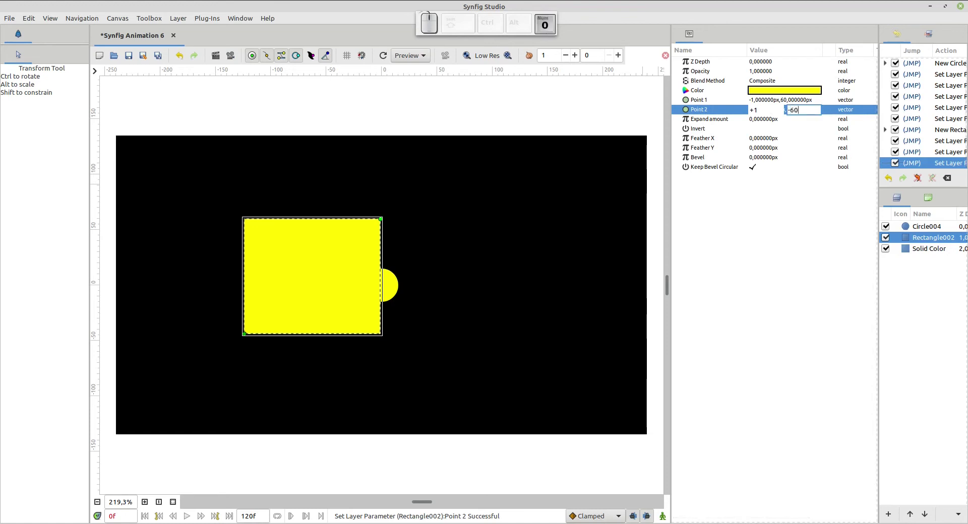
key(Return)
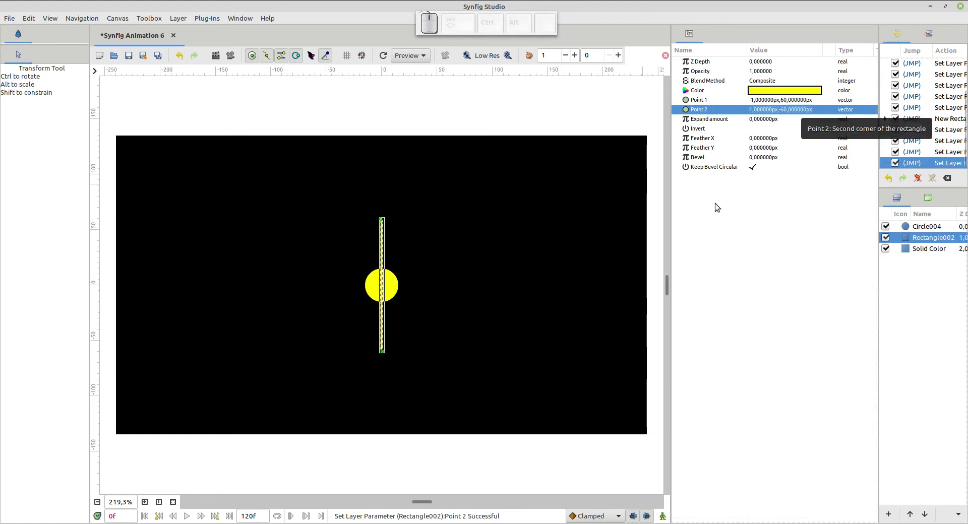
- Deselect the rectangle and widen the history and layers column
click(401, 285)
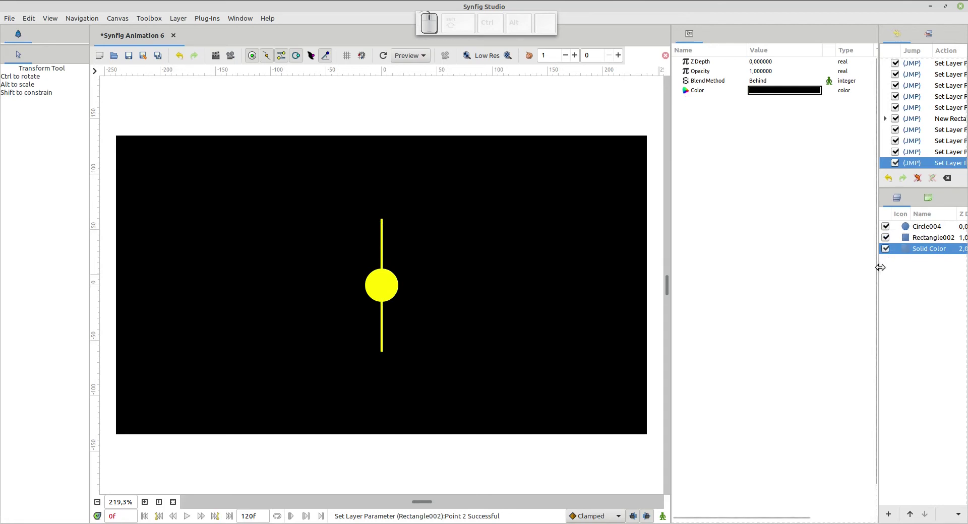
drag(876, 264, 801, 273)
- Nudge the circle straight down to the thin bar's lower end, at an origin of about 0, -59 px, and deselect it
click(839, 226)
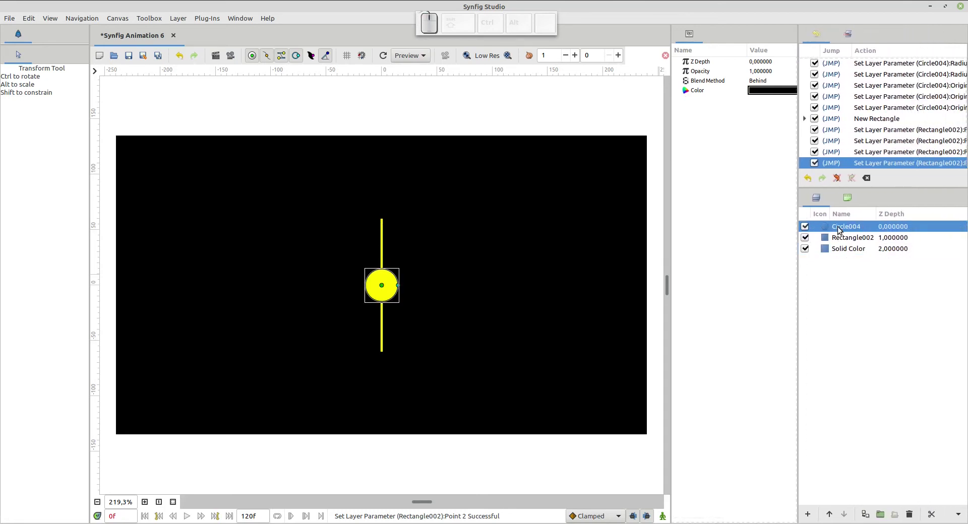
click(381, 285)
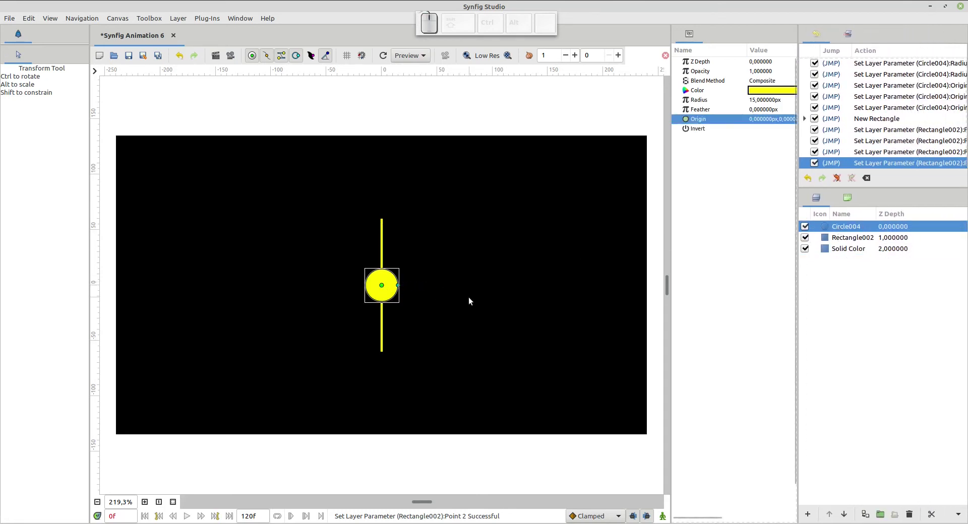
key(shift+Down)
key(shift+Down)
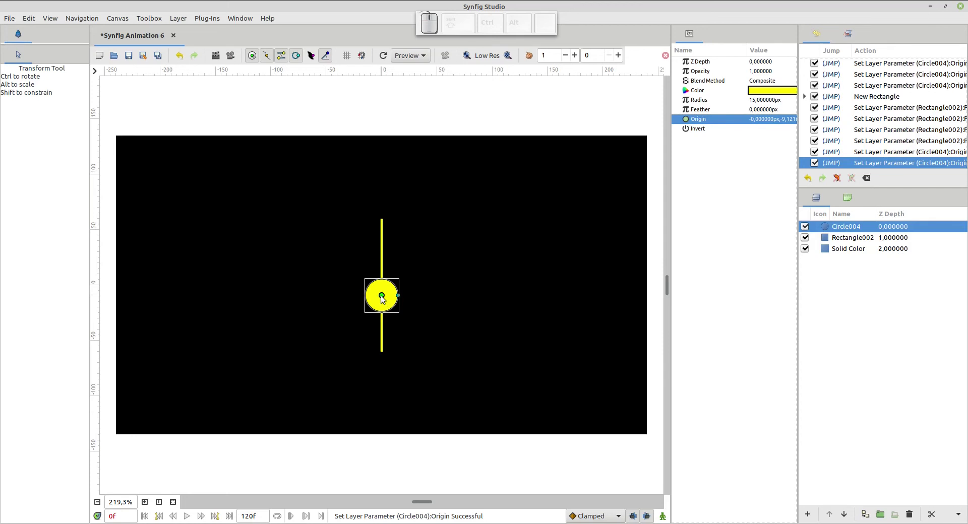
key(shift)
key(shift+Down)
key(shift+Down)
key(shift+Down)
key(shift+Down)
key(shift+Down)
key(shift+Down)
key(shift+Down)
key(shift+Down)
key(shift+Down)
key(shift+Down)
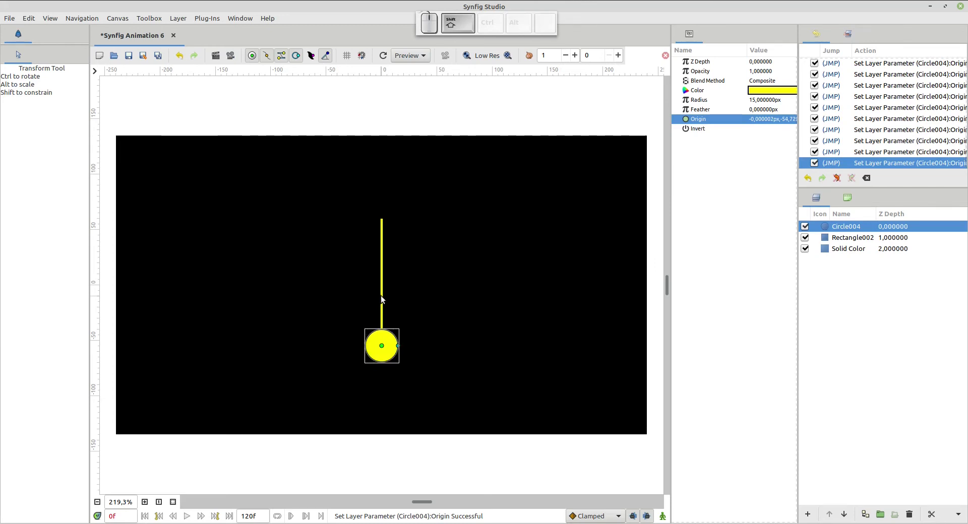
click(460, 282)
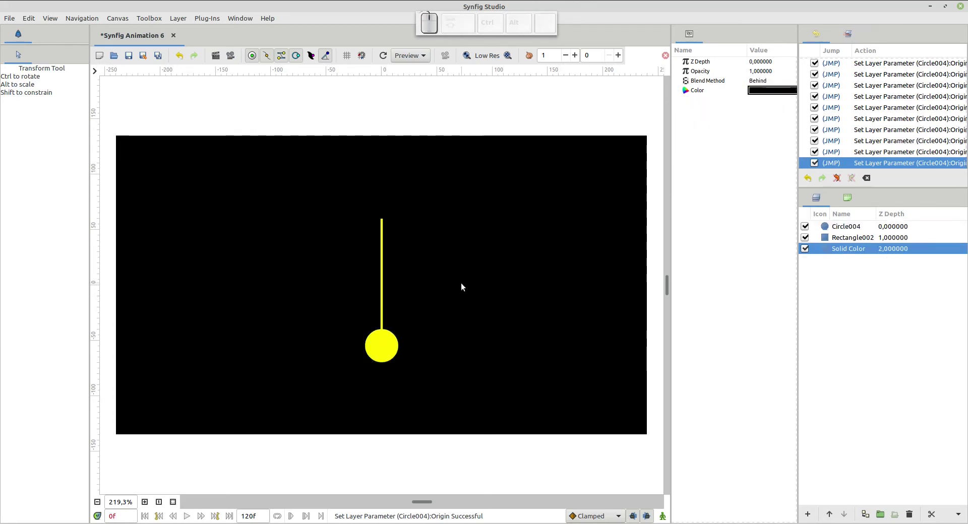
click(382, 346)
click(381, 346)
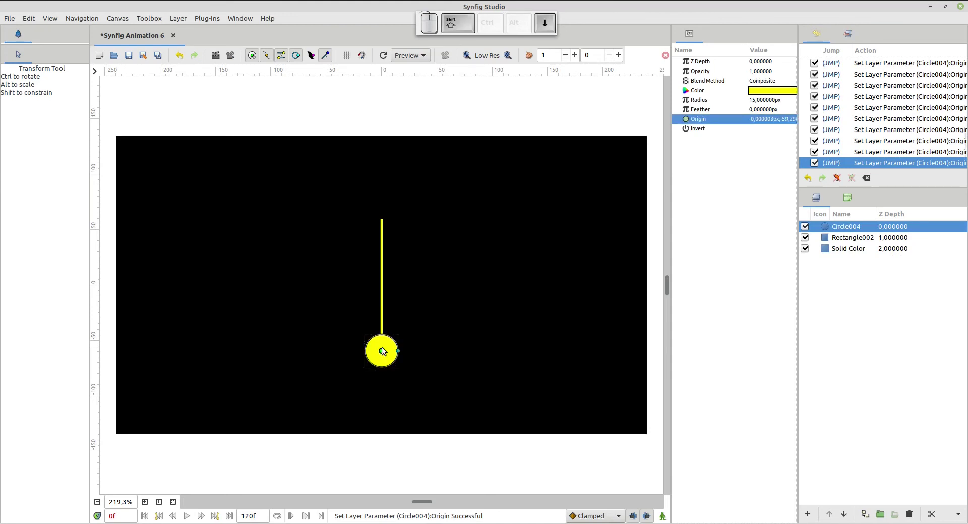
click(510, 294)
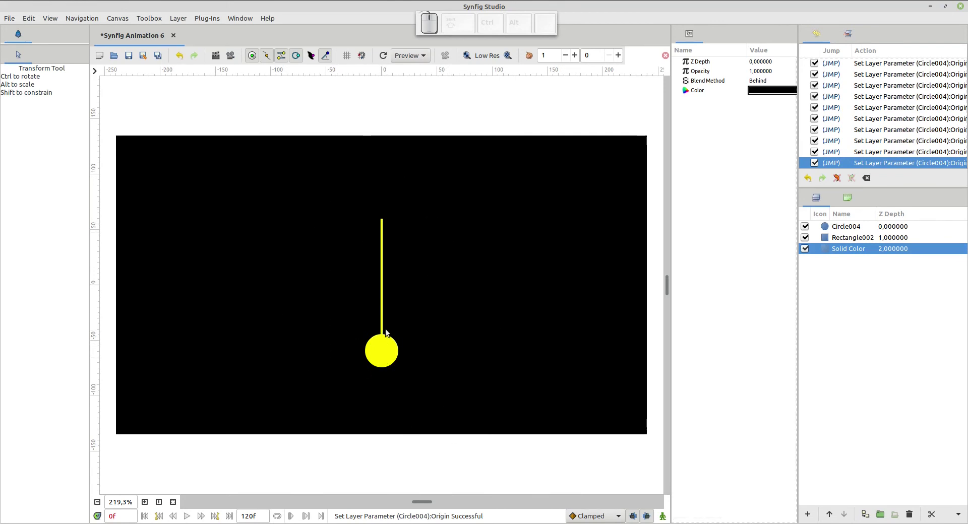
- Group the circle and rectangle layers together, leaving the Solid Color background outside the group
click(840, 238)
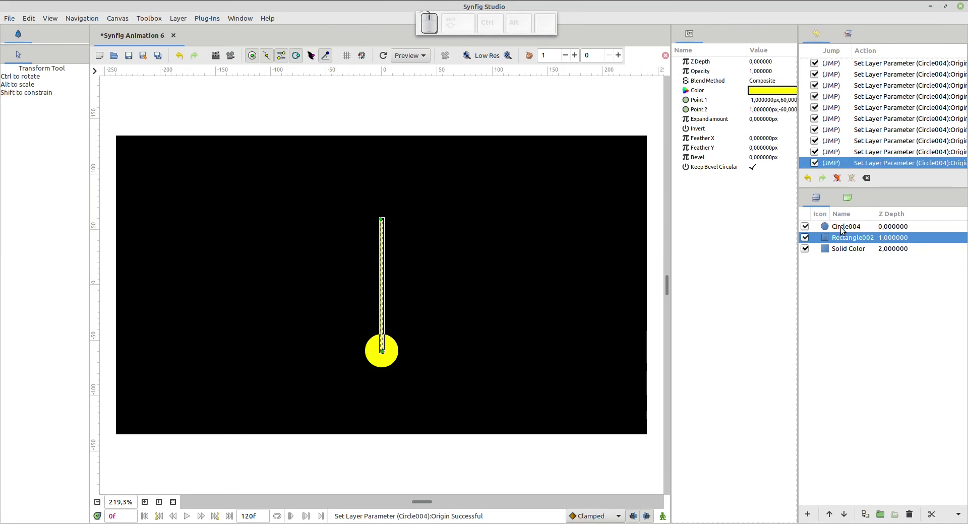
shift+click(840, 229)
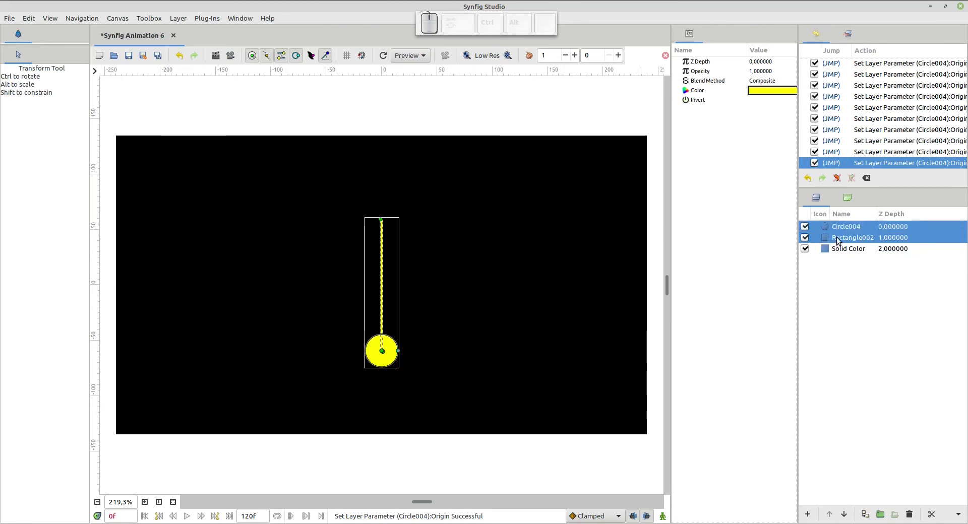
right_click(836, 237)
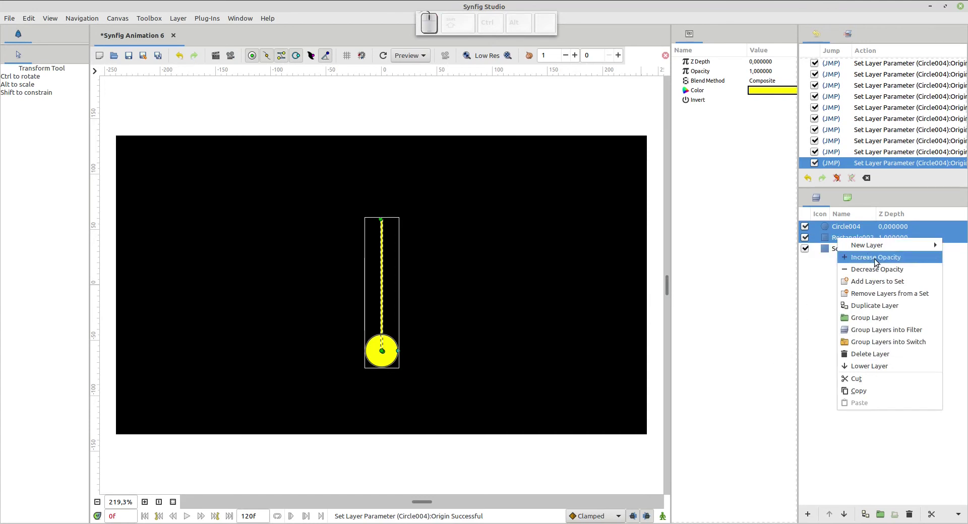
click(863, 319)
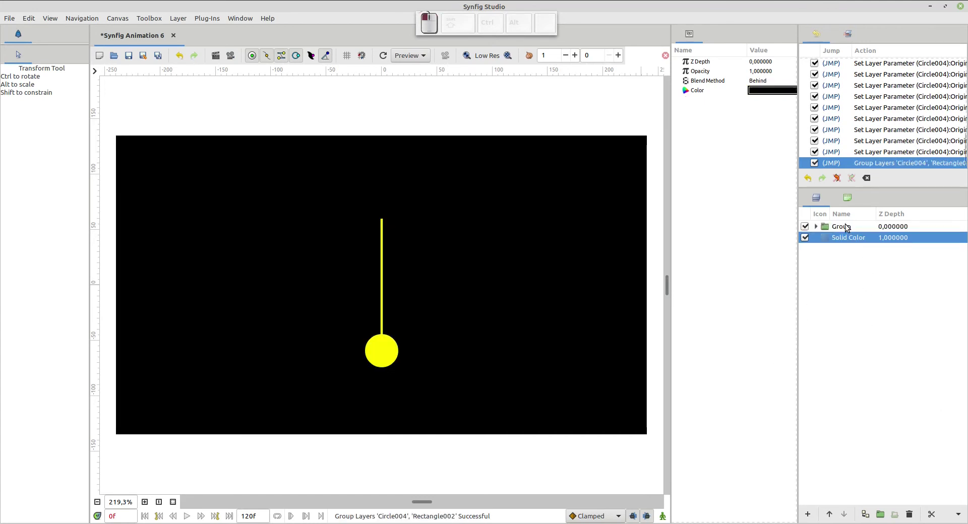
- Rename the new group layer to PENDULE
click(847, 228)
click(847, 227)
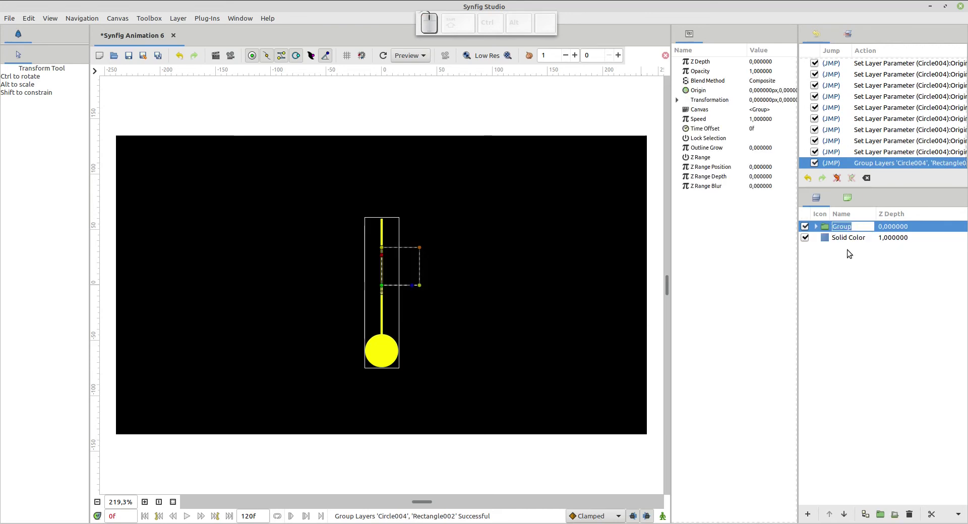
text(PENDULE)
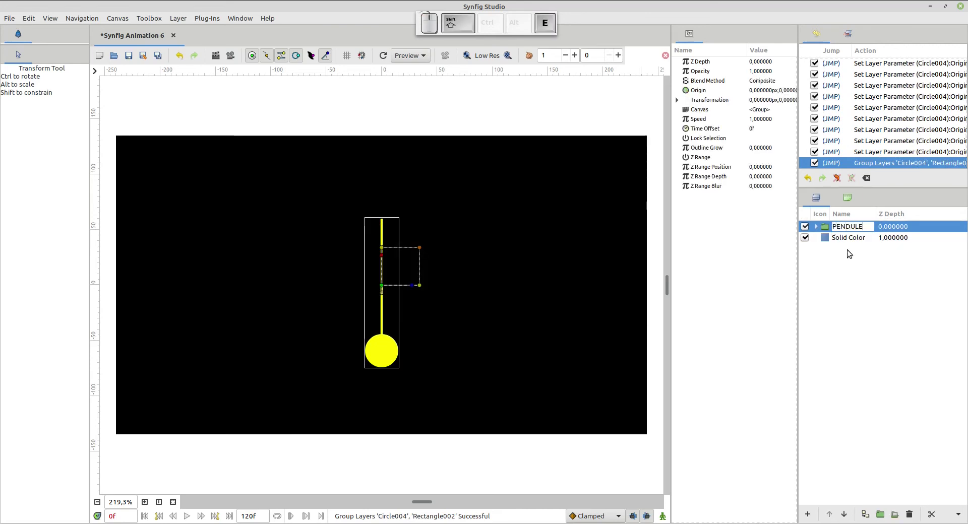
key(Return)
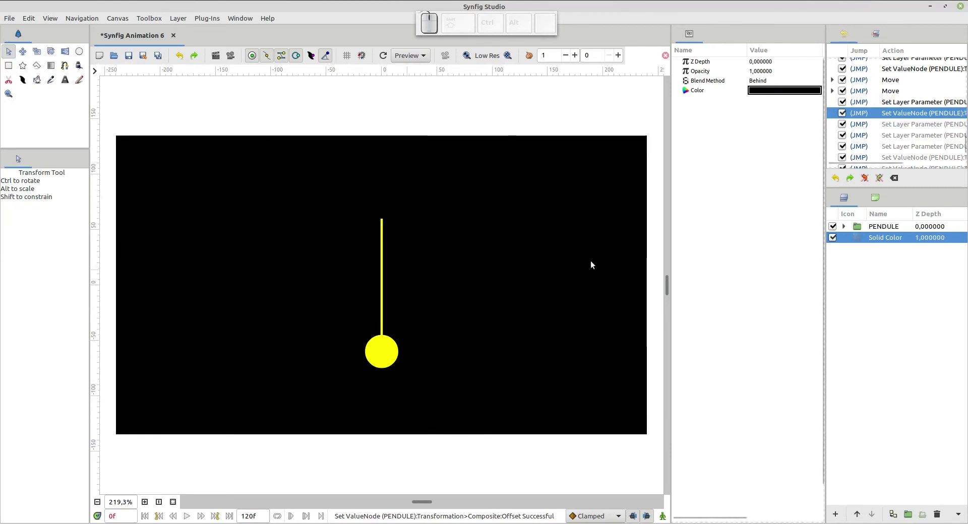
- Rotate the PENDULE group freehand about its centre to an angle of about 26.85°
click(861, 227)
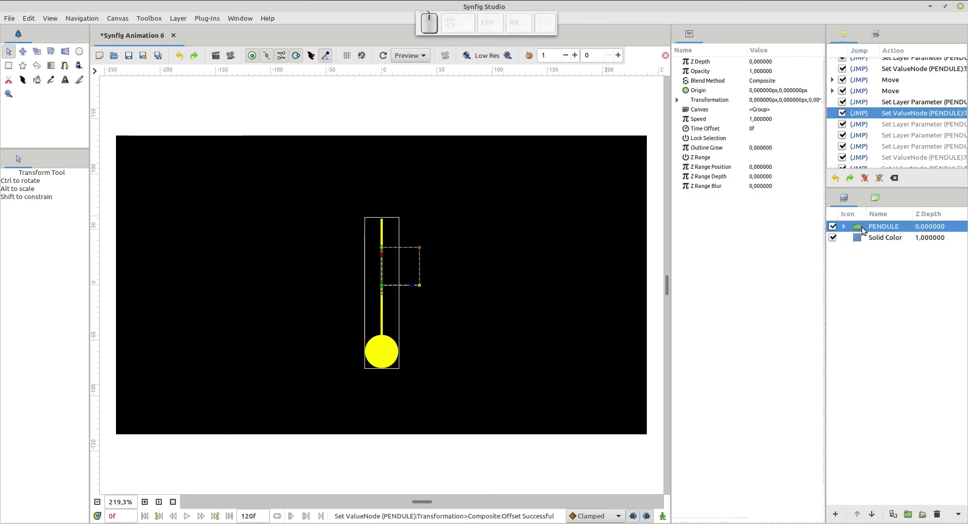
click(411, 286)
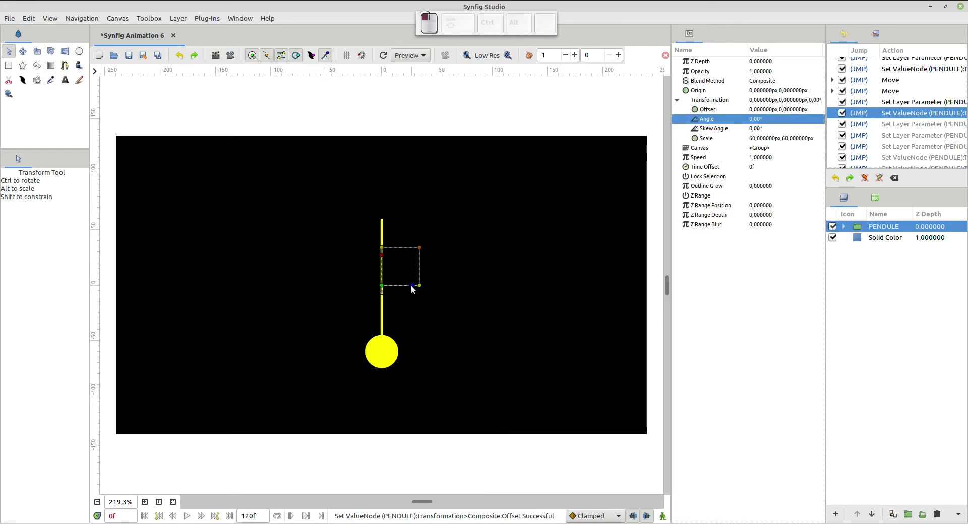
drag(411, 286, 408, 273)
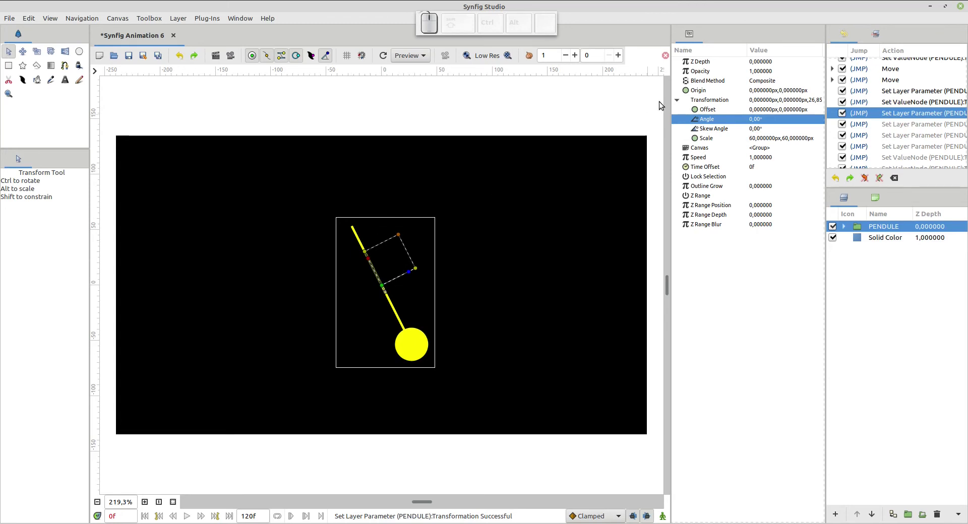
- Set the PENDULE group's transformation angle to 0°
click(765, 120)
click(766, 121)
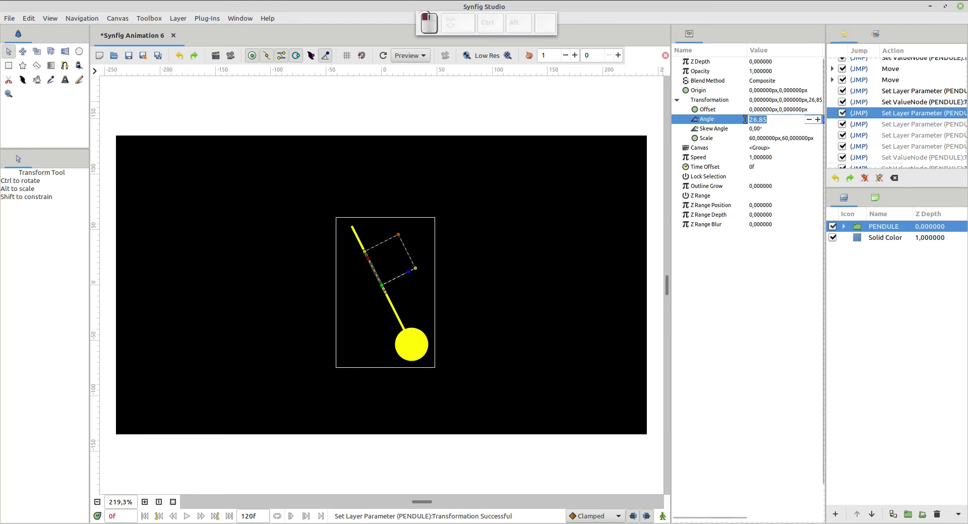
text(0)
key(Return)
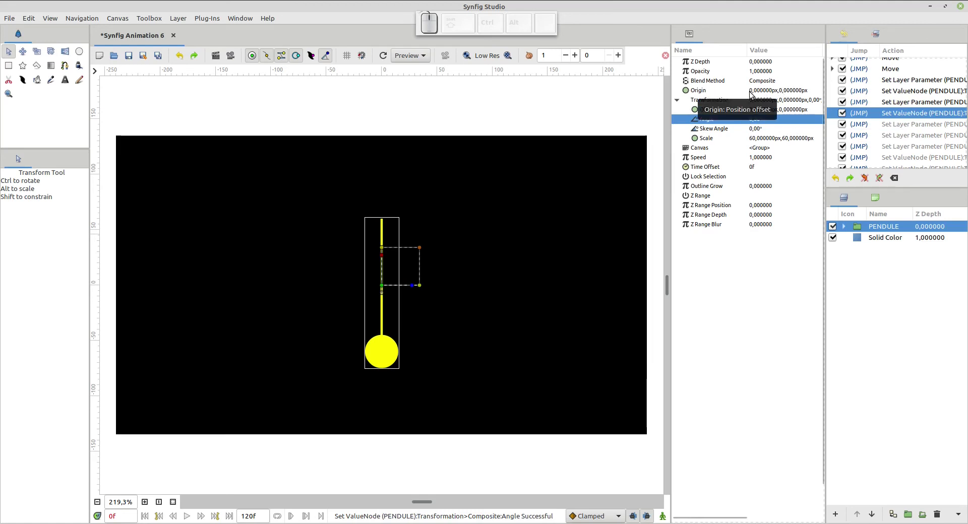
- Set the vertical origin of the PENDULE group to 60 px, leaving its horizontal origin at 0 px
click(783, 94)
click(783, 93)
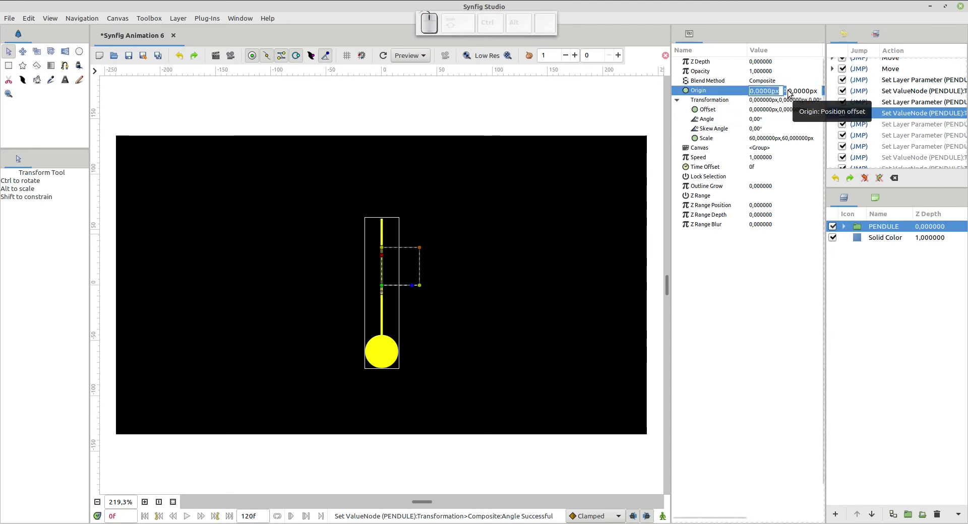
key(Return)
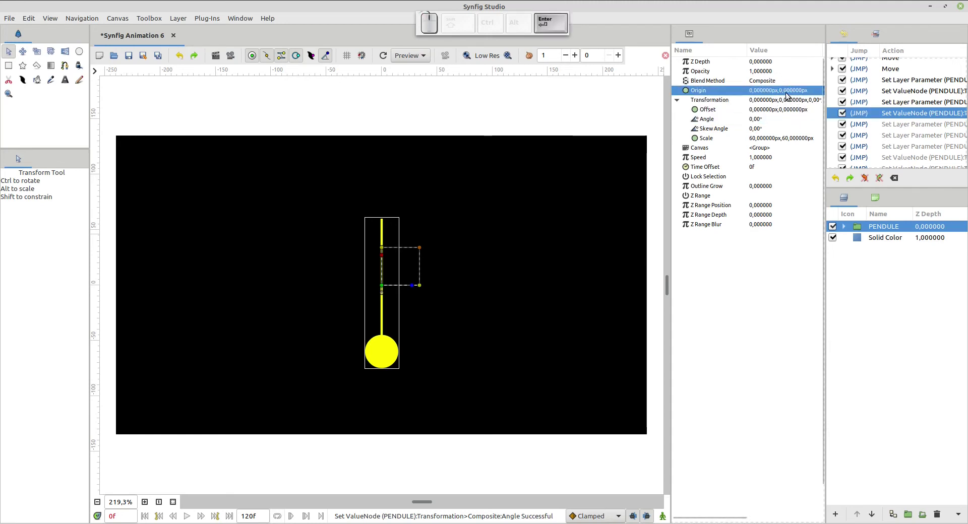
click(786, 93)
click(788, 92)
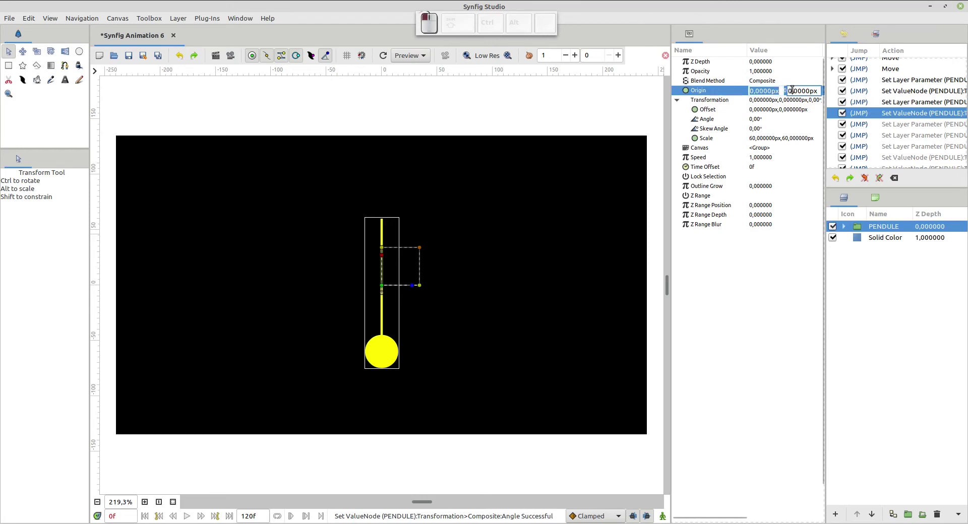
text(6)
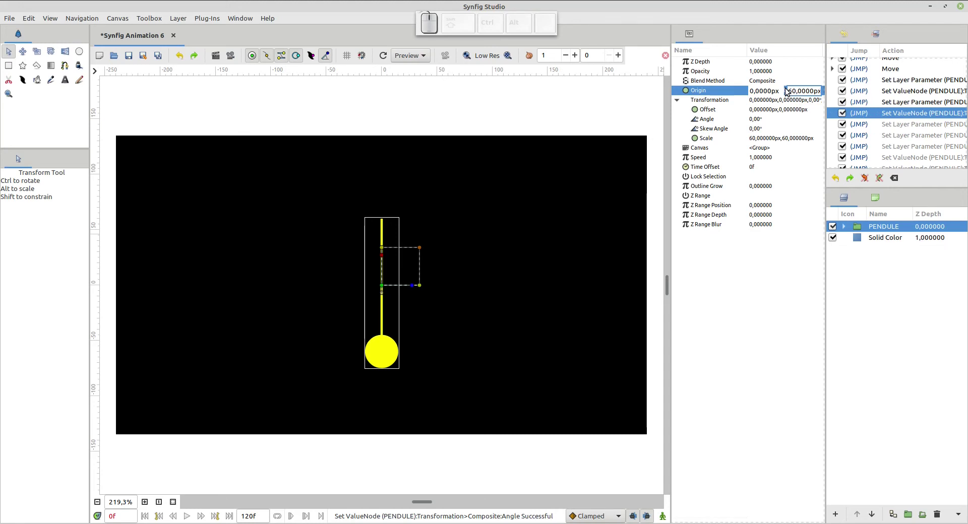
key(Return)
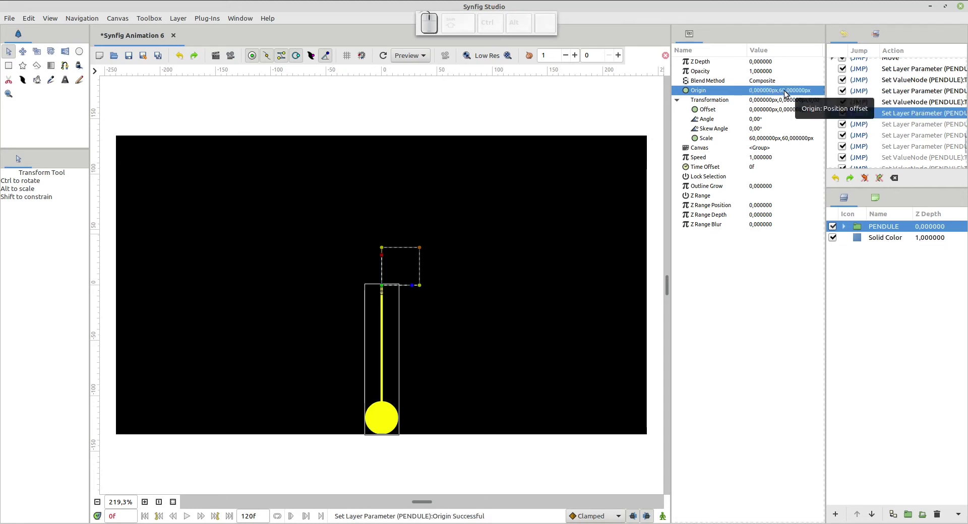
- Move the PENDULE group straight up by its offset handle to a vertical offset of about 65.5 px, constraining the movement to vertical
click(381, 289)
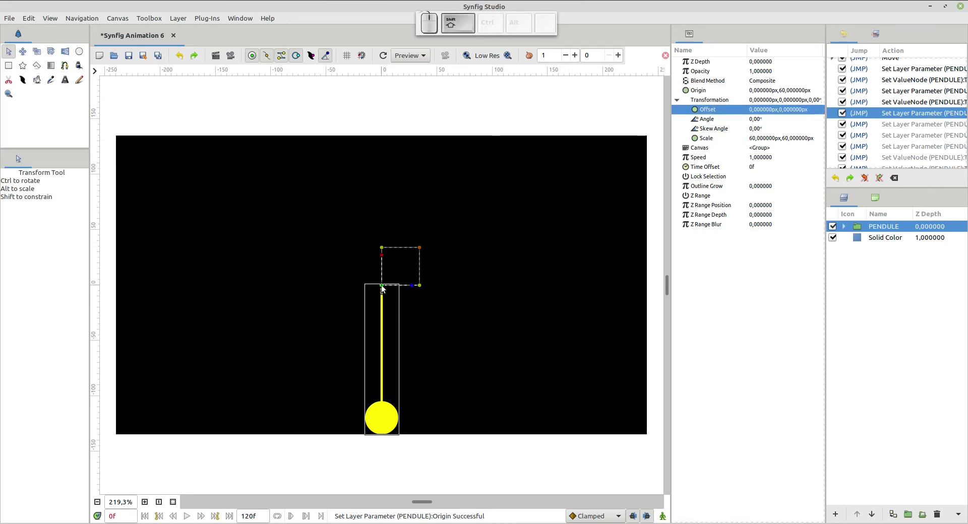
shift+click(381, 287)
drag(382, 287, 385, 216)
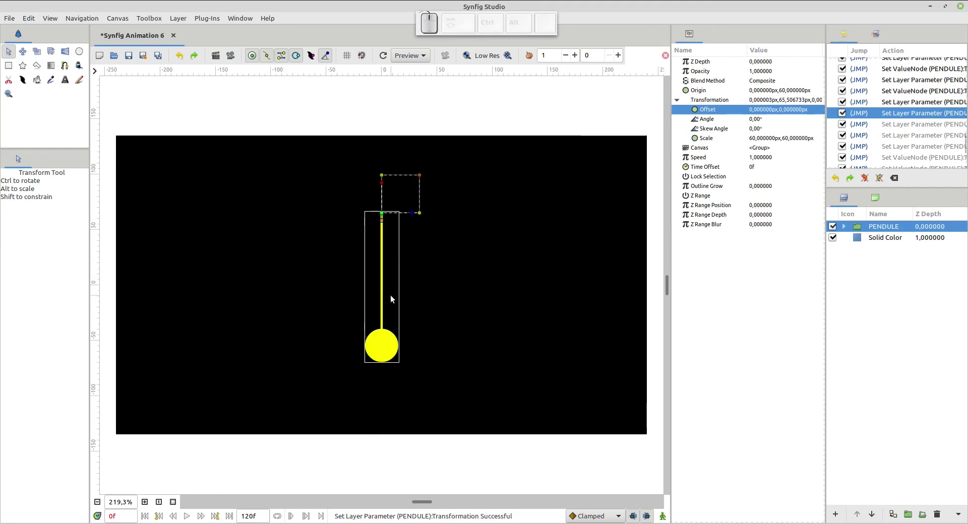
click(495, 214)
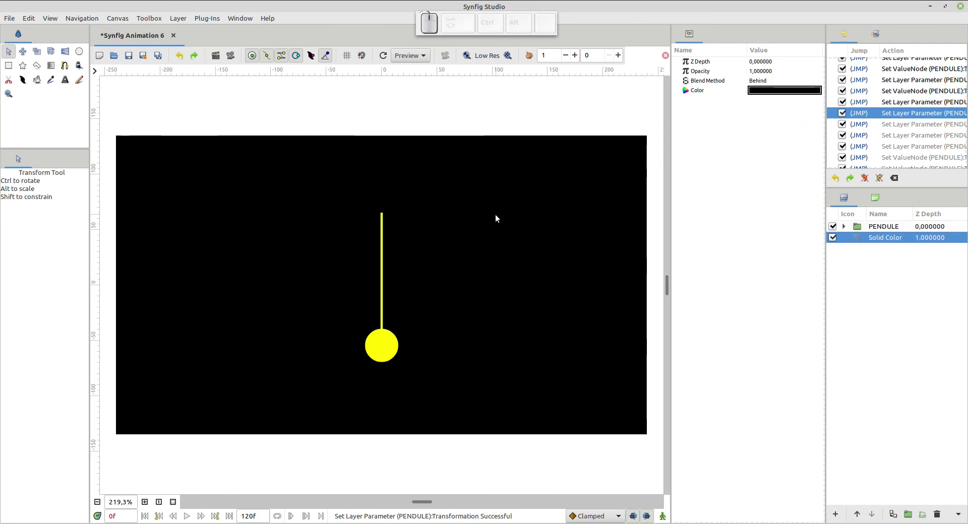
- Convert the transformation angle of the PENDULE group to the Scale type
click(379, 344)
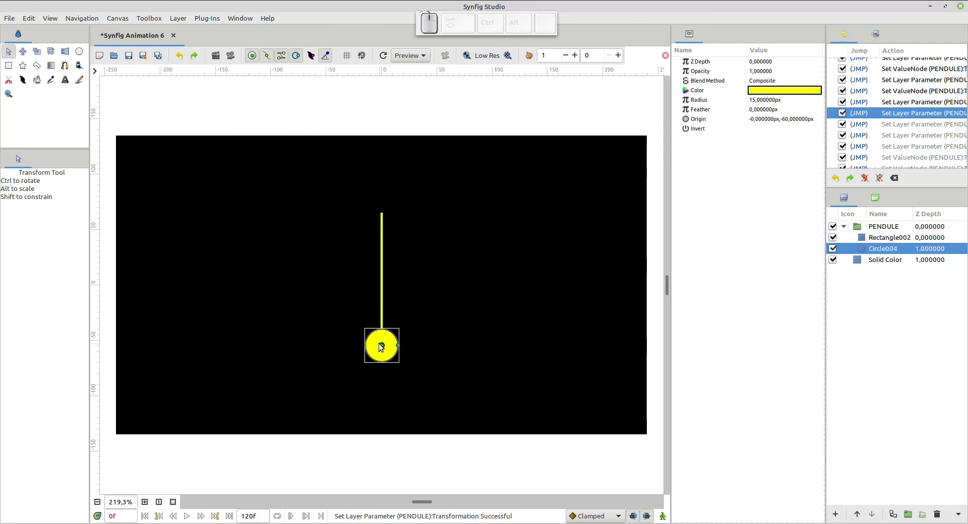
click(883, 227)
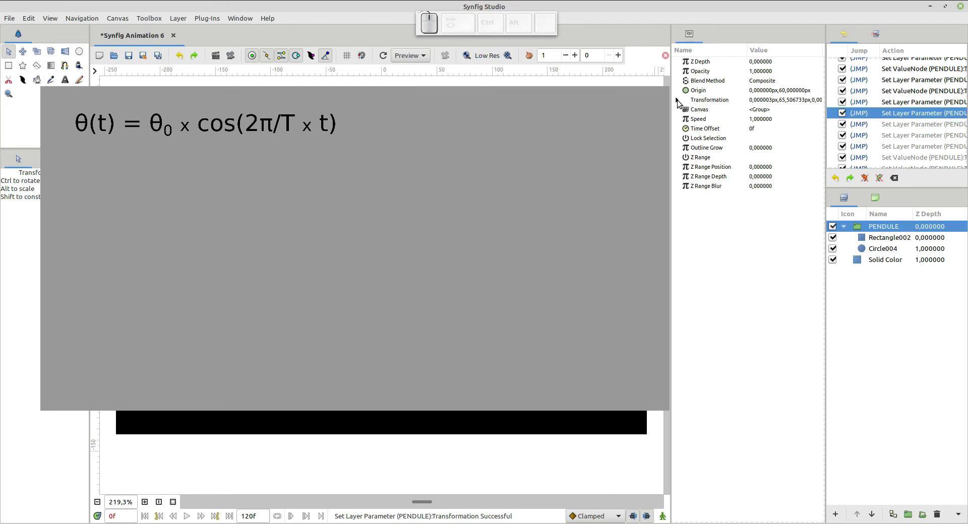
click(677, 103)
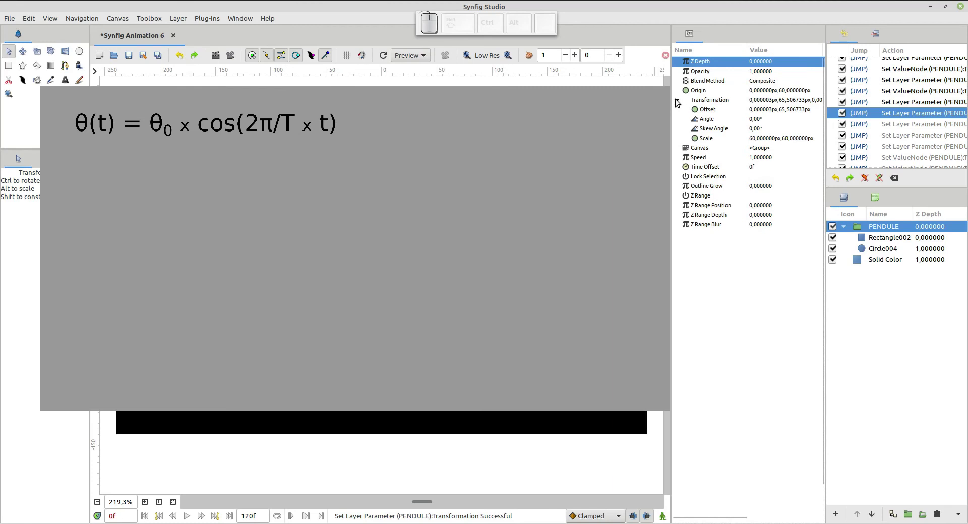
click(697, 123)
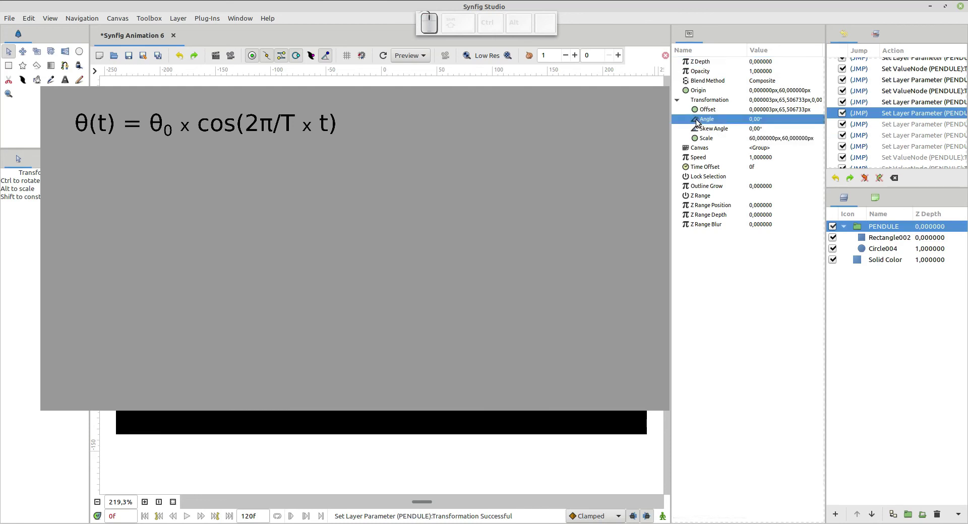
right_click(697, 123)
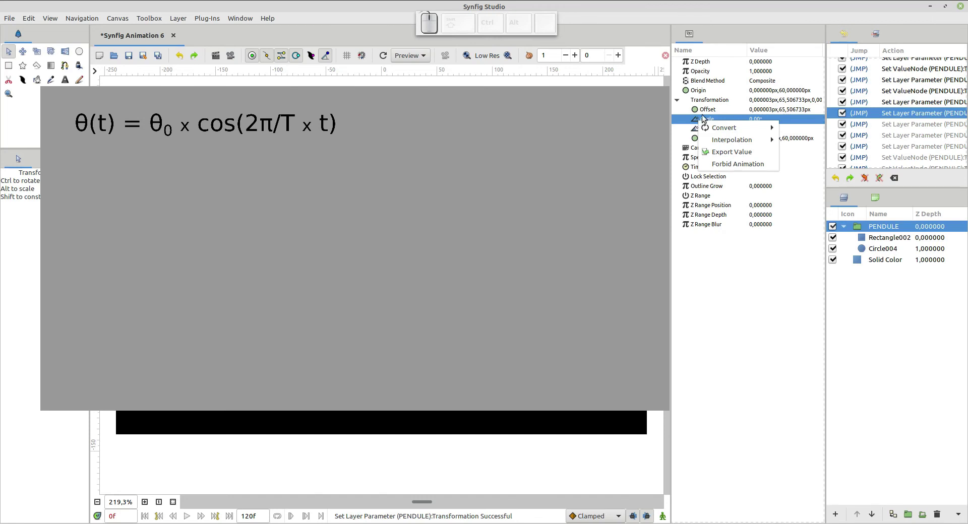
mouse_move(724, 129)
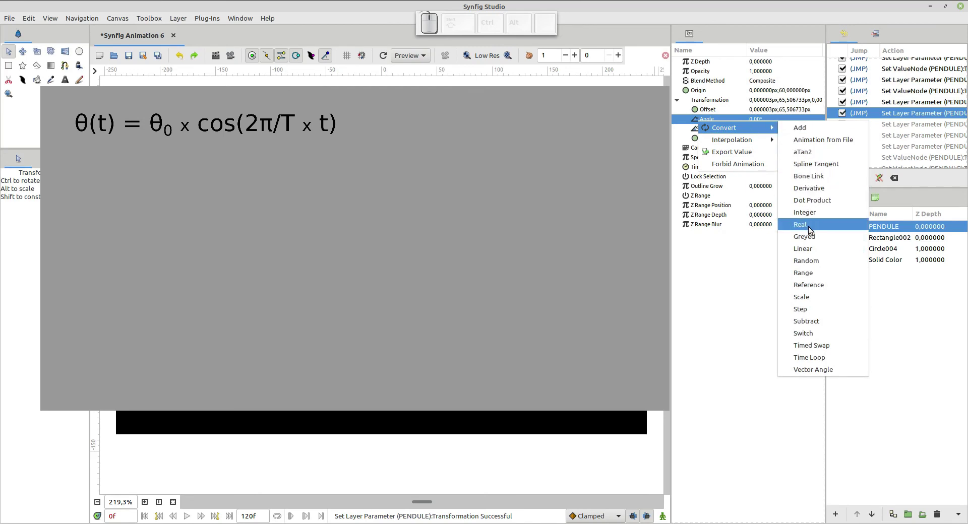
click(815, 299)
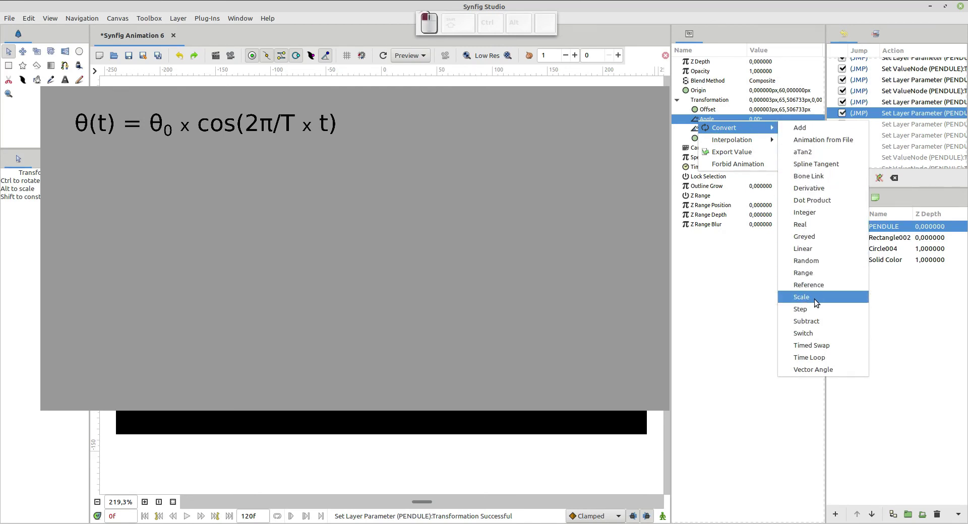
- Set the Link value of the scaled transformation angle to 15°
click(686, 120)
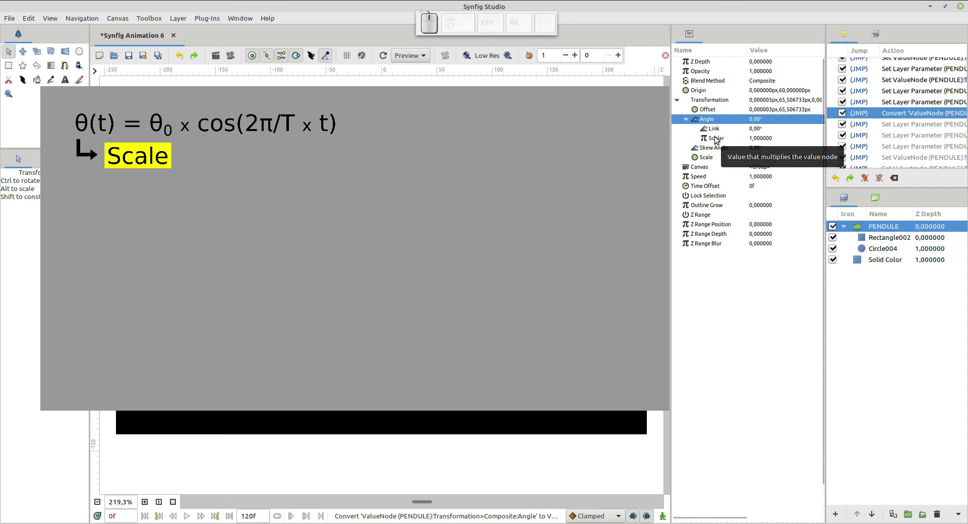
click(754, 130)
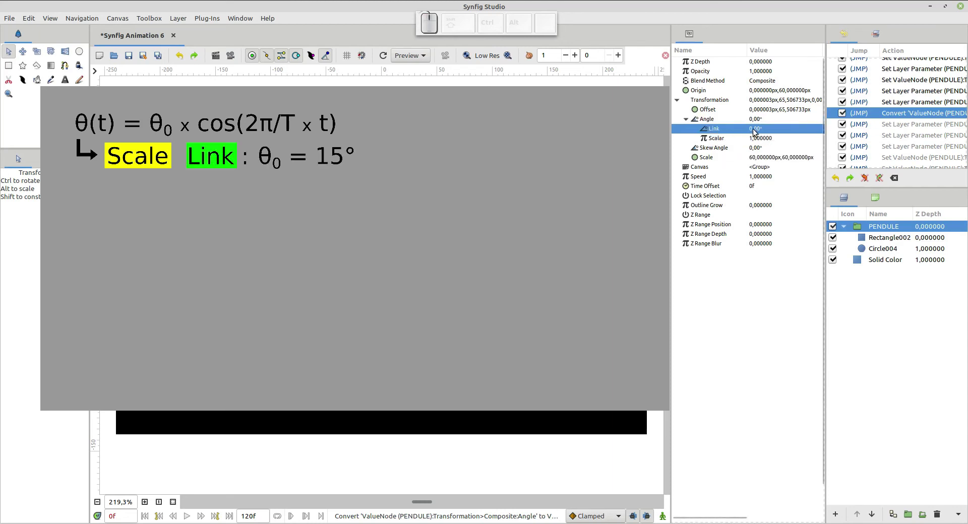
click(755, 131)
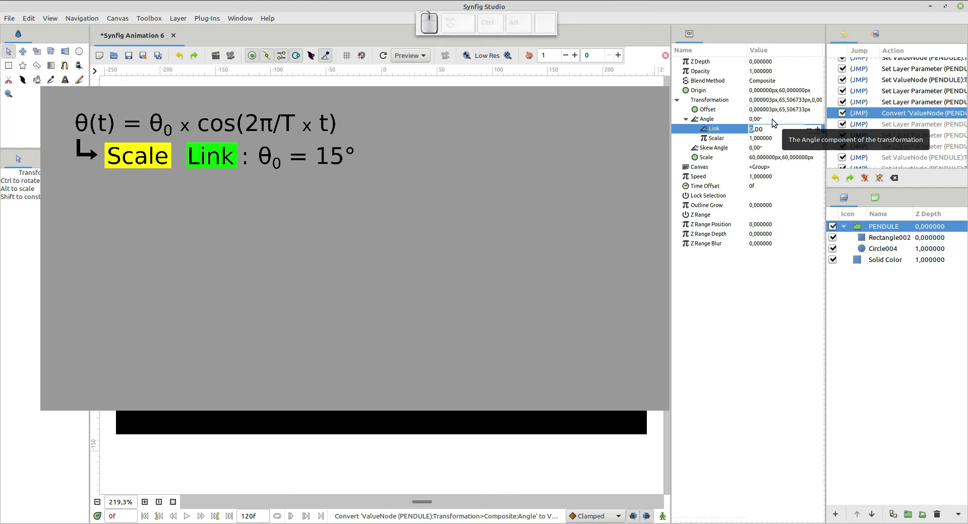
text(15)
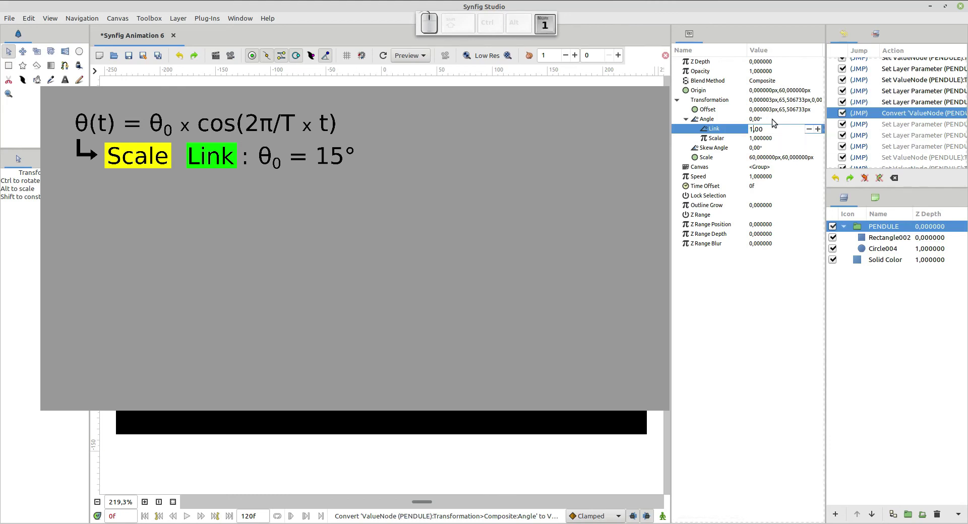
key(Return)
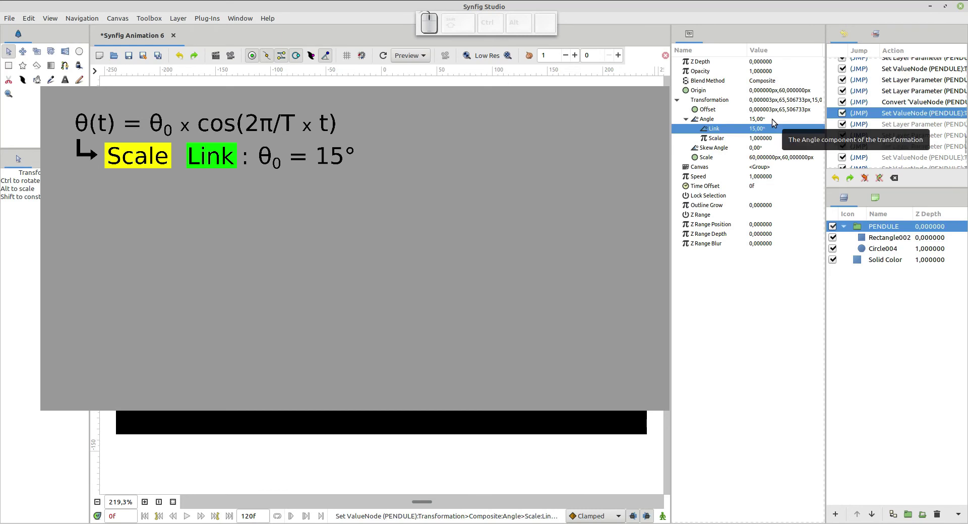
- Convert the Scalar parameter of the scaled transformation angle to the Cos type
click(714, 140)
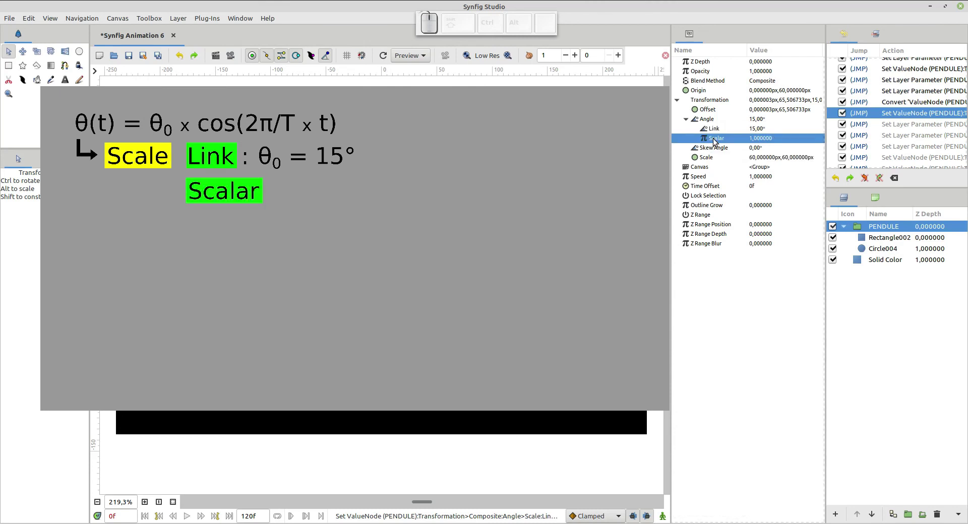
right_click(714, 141)
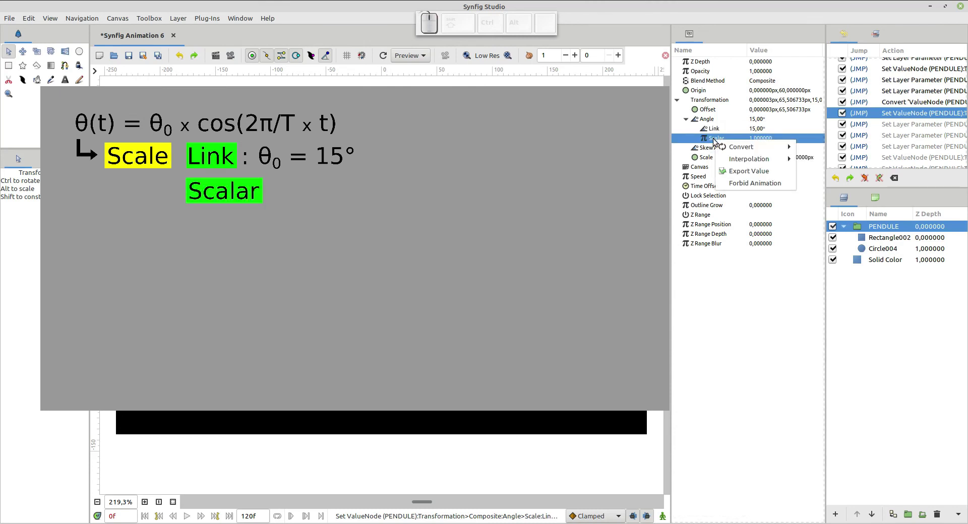
mouse_move(731, 147)
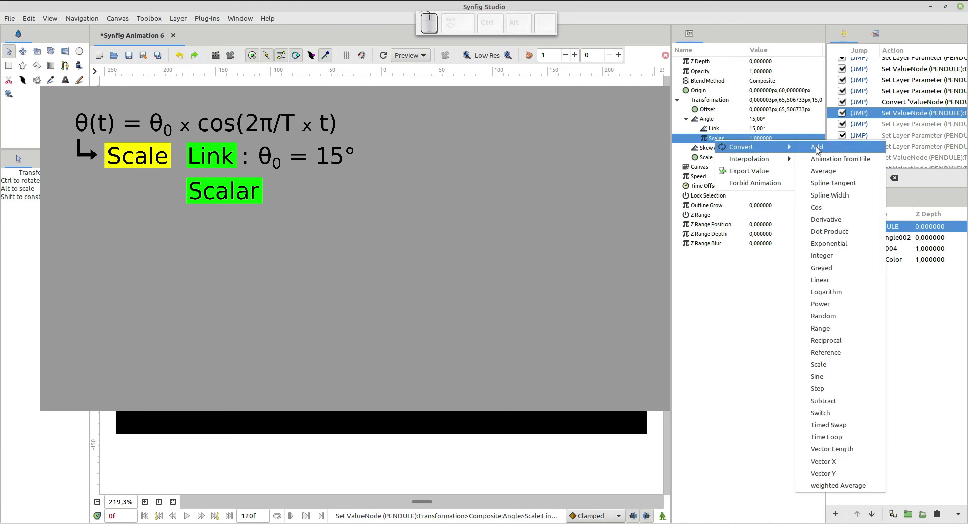
click(820, 212)
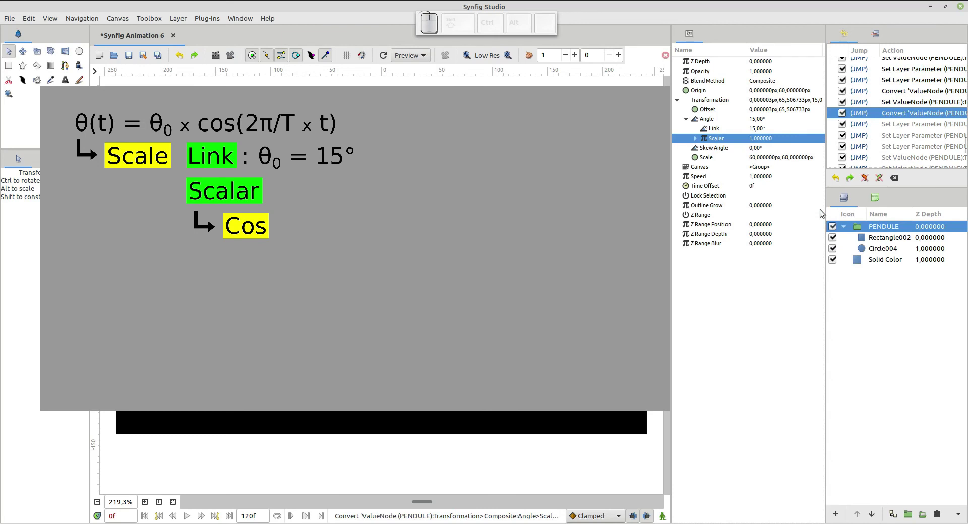
- Convert the Angle parameter inside the Cos scalar to the Linear type
click(695, 139)
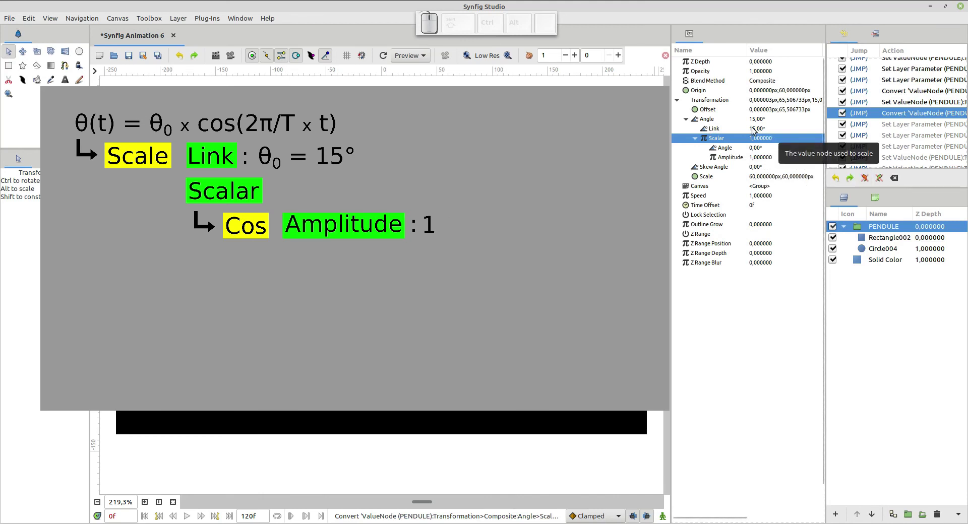
click(724, 150)
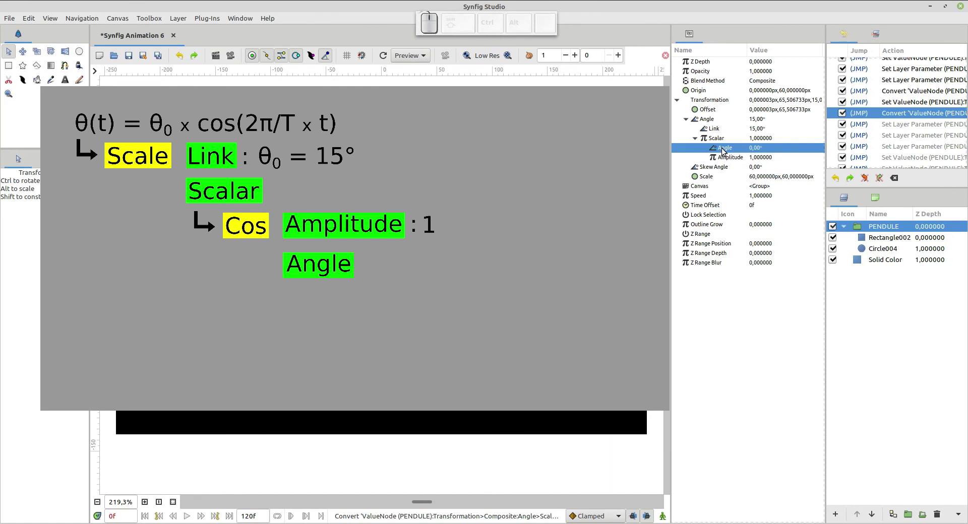
right_click(724, 151)
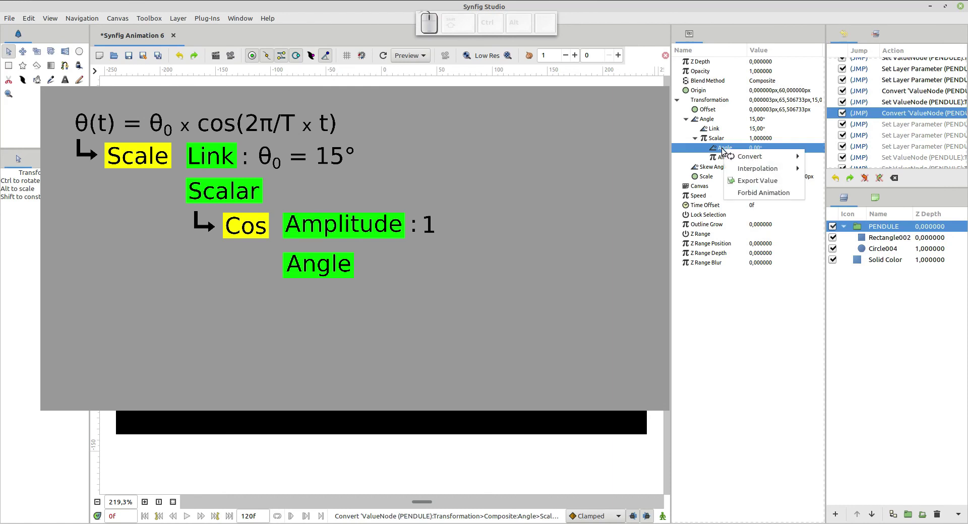
mouse_move(746, 157)
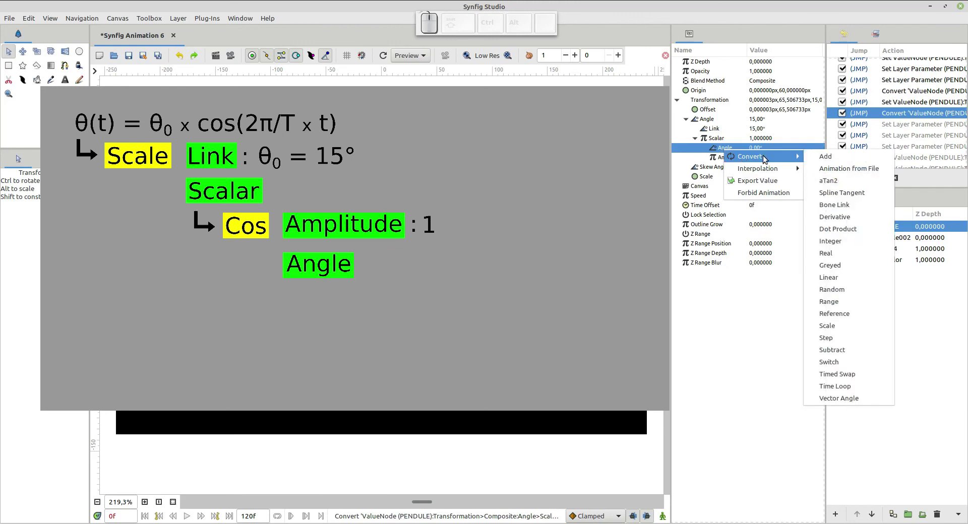
click(834, 278)
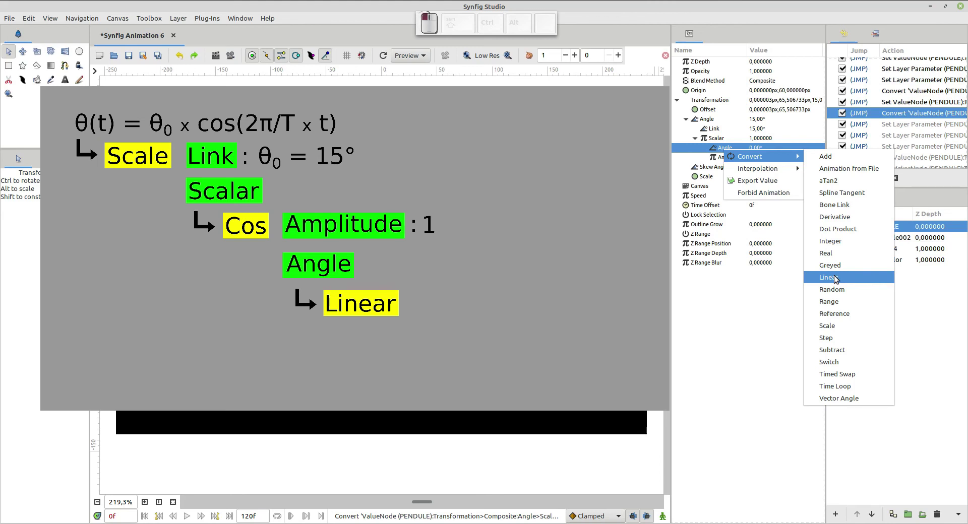
- Set the Rate of the linear angle inside the Cos scalar to 180°
click(704, 147)
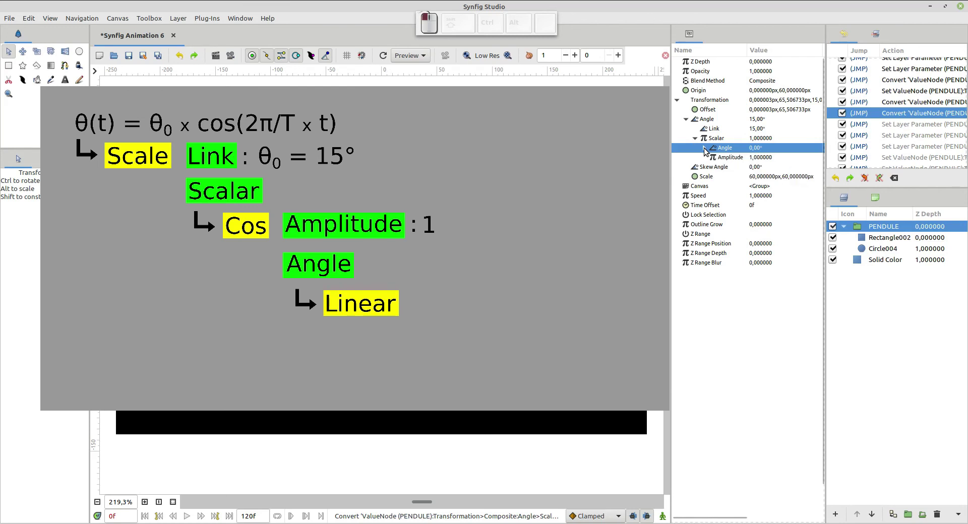
click(704, 147)
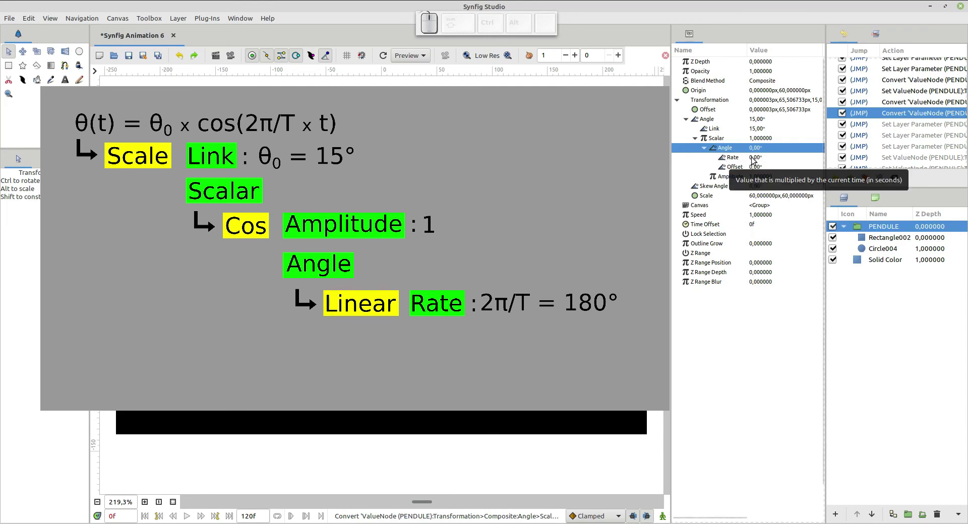
click(752, 158)
scroll(751, 158, down, 1)
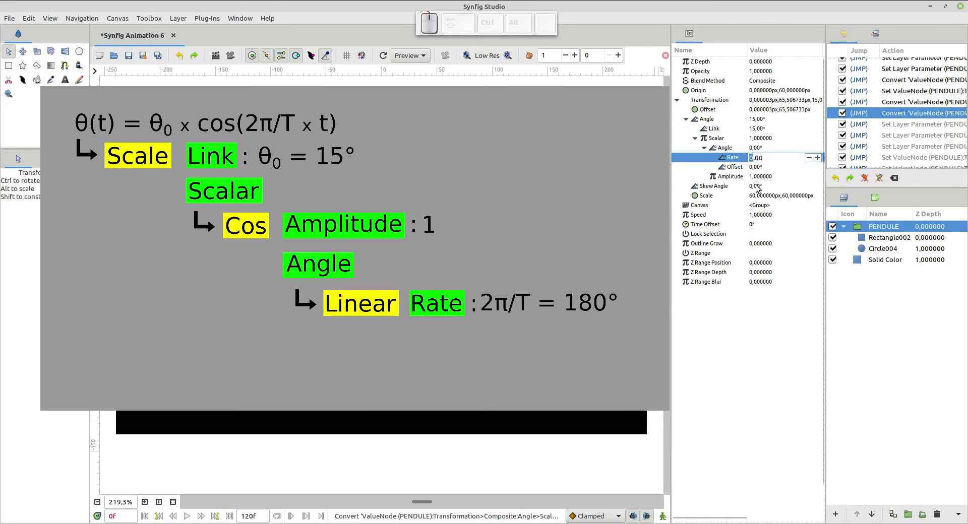
text(180)
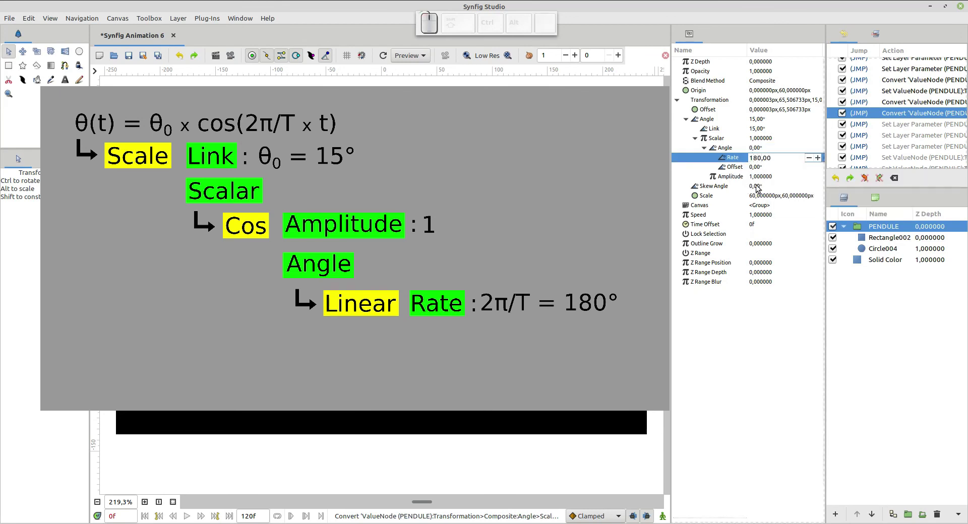
key(Return)
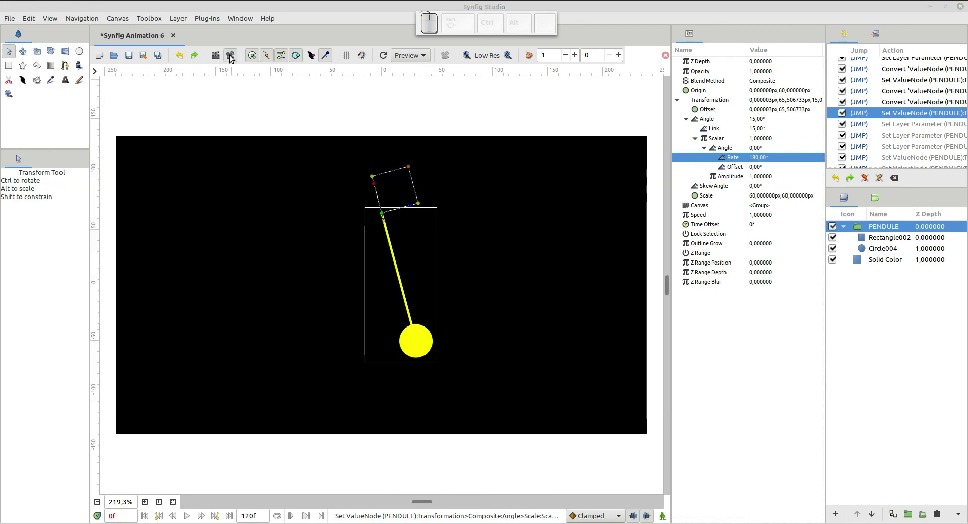
- Configure the animation preview options with a quality of 1 and a frame rate of 24 FPS
click(230, 55)
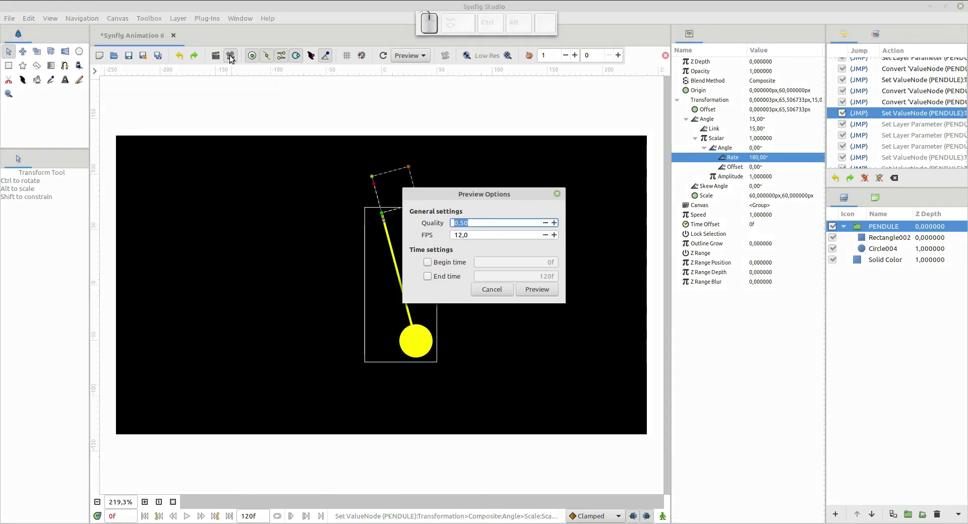
click(471, 221)
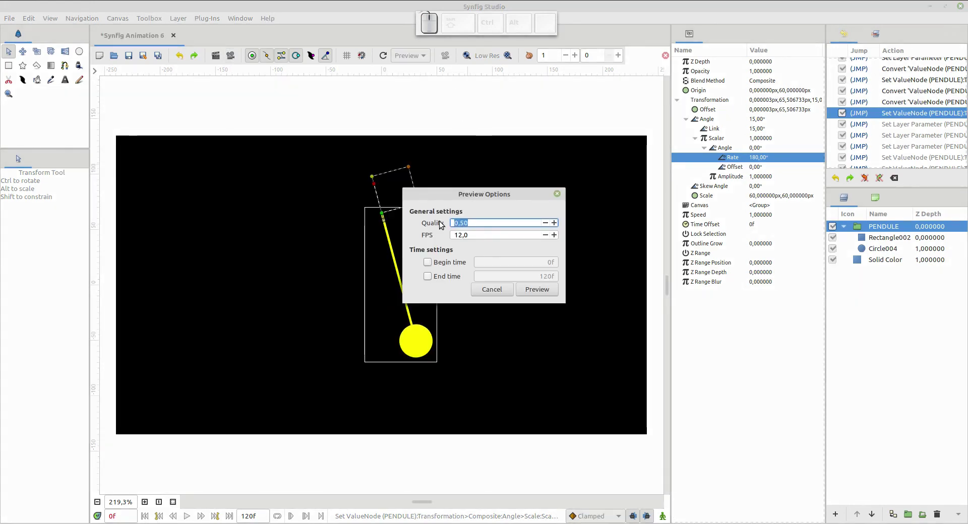
key(shift)
text(1,)
key(Tab)
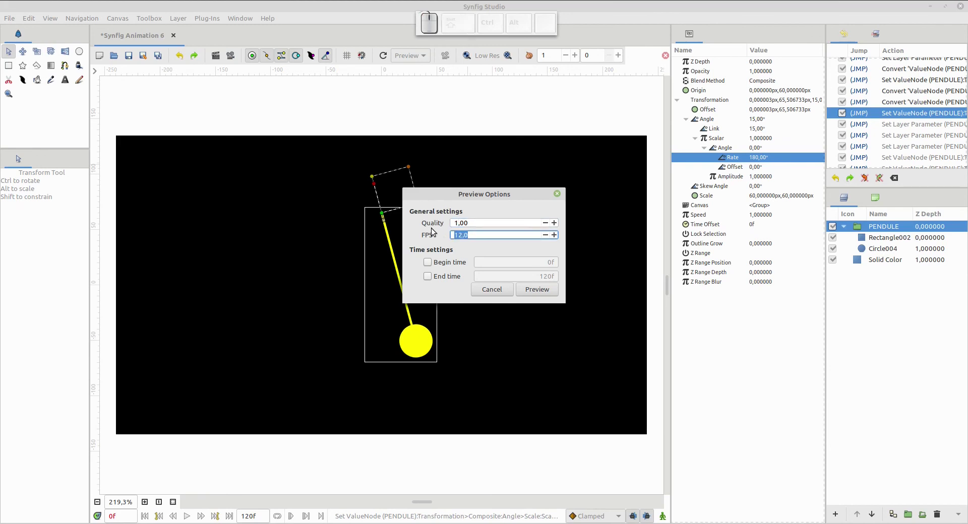
text(24)
- Limit the preview to an end time of 60f, then generate and play the pendulum's swing
click(430, 277)
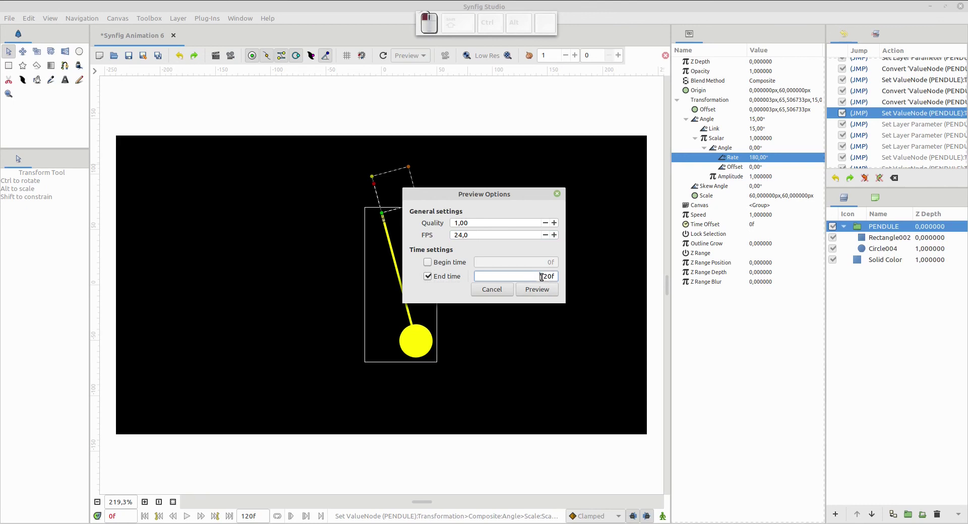
drag(542, 277, 553, 277)
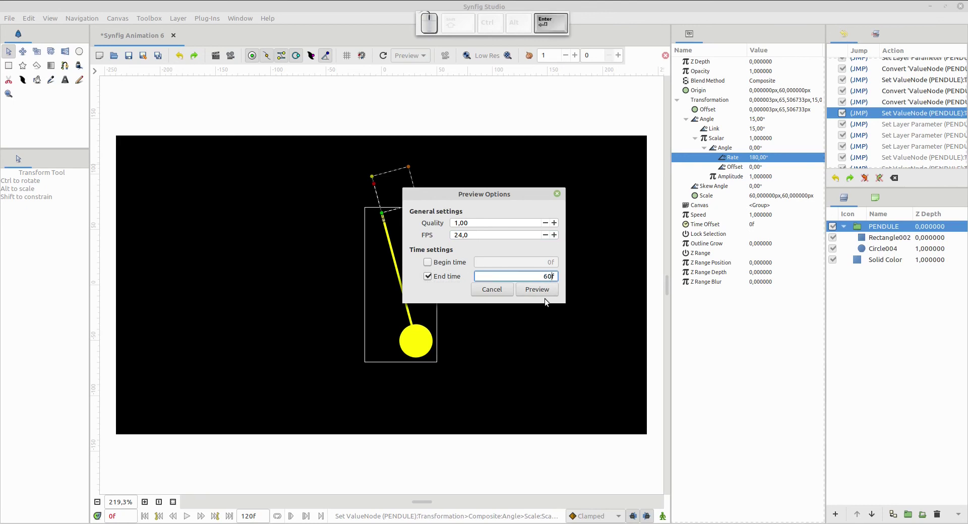
click(544, 292)
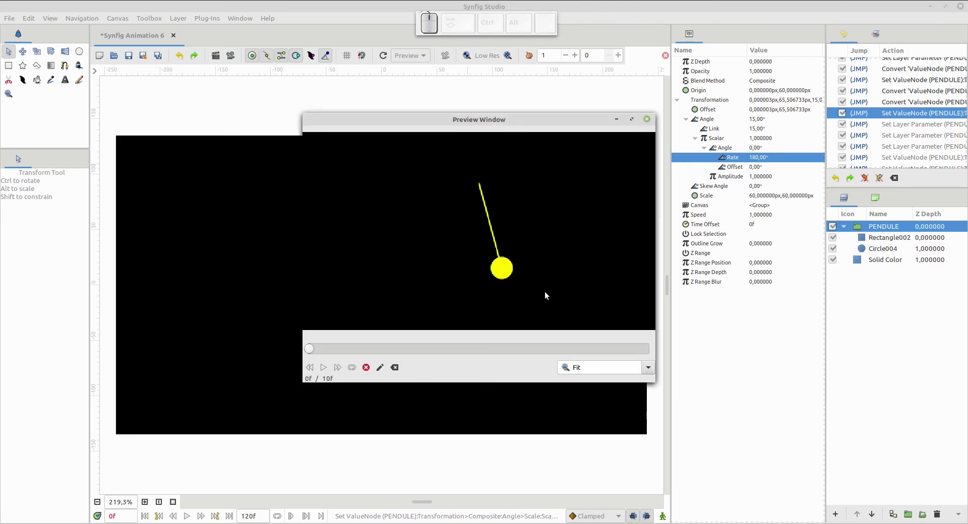
click(323, 367)
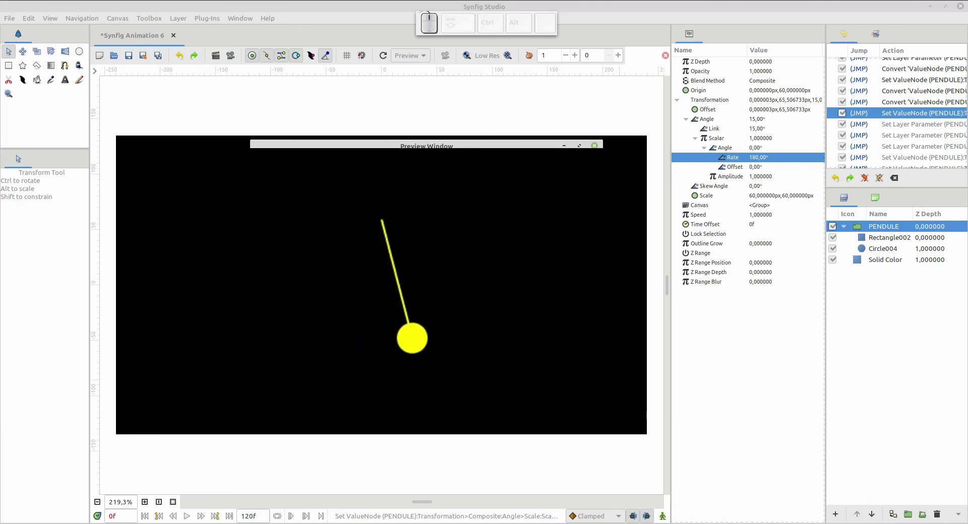
mouse_move(511, 153)
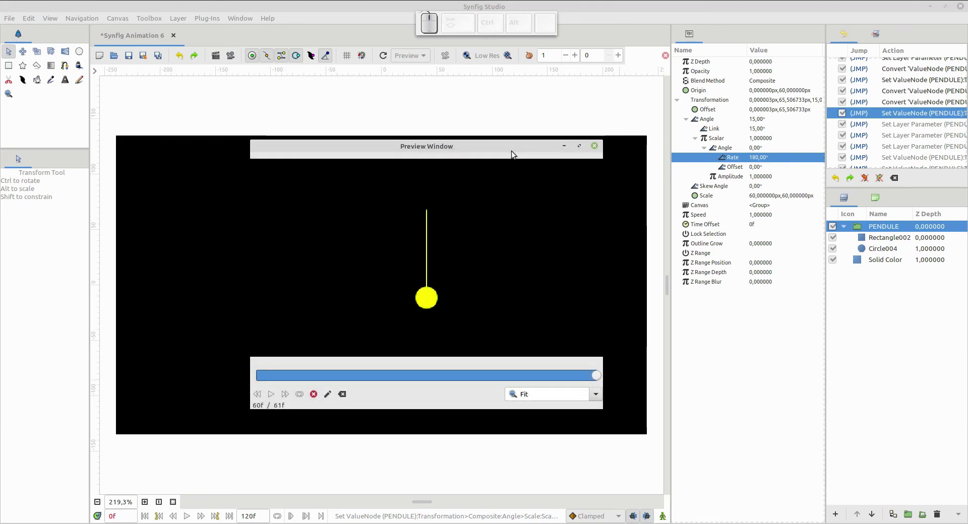